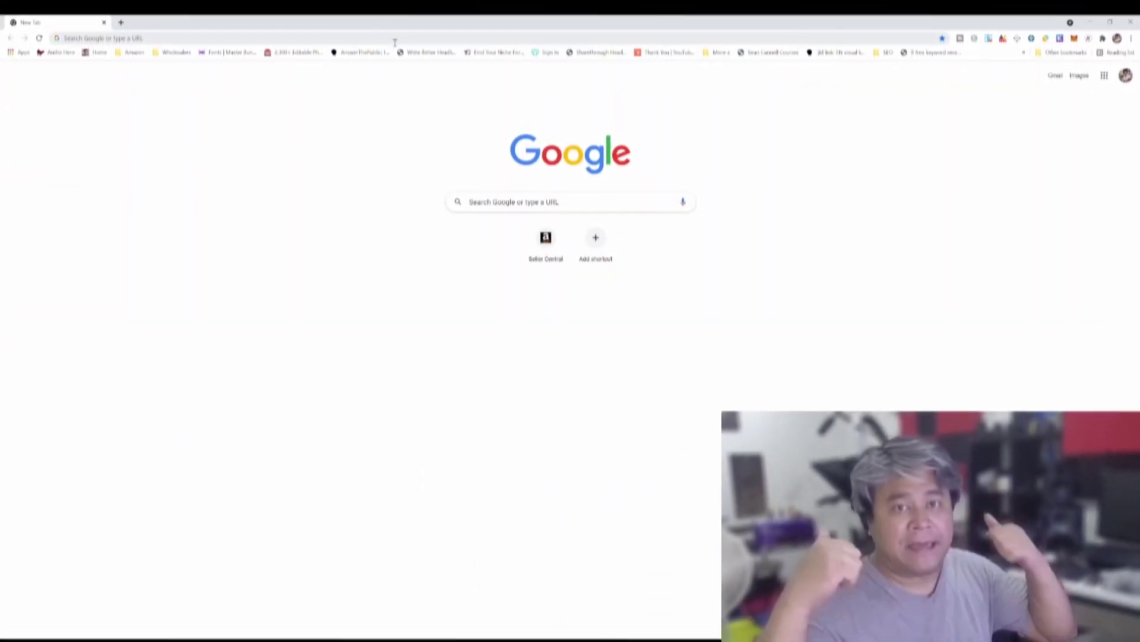
Load goldshell.com in Chrome, trimming the product path from a 'gold' address suggestion
{"action": "left_click", "coordinate": [394, 34]}
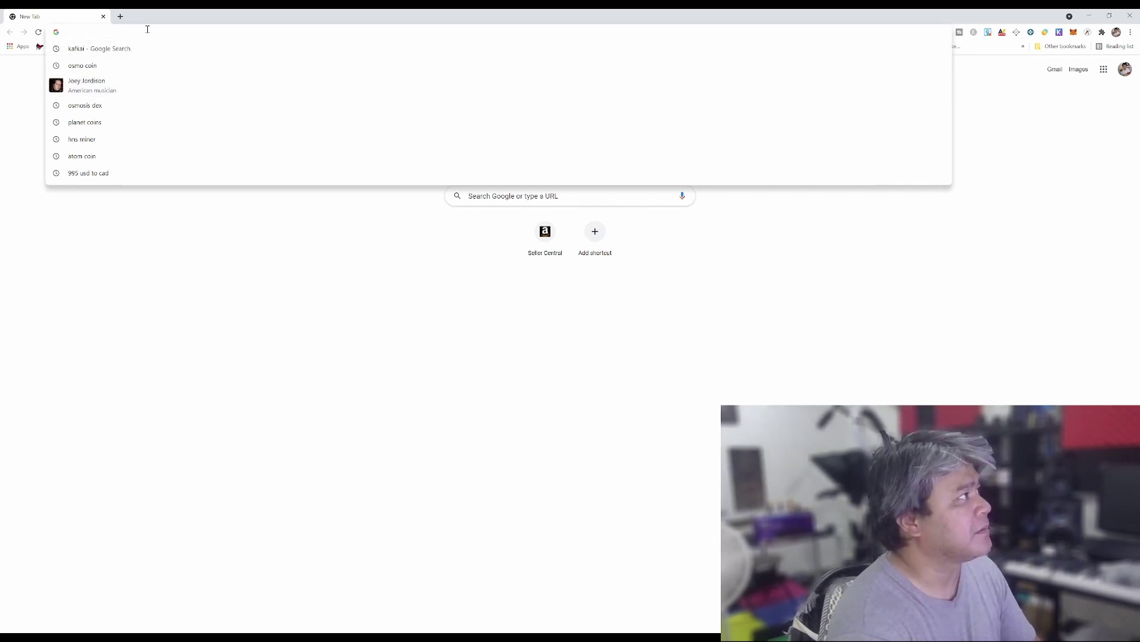
{"action": "type", "text": "goldfs"}
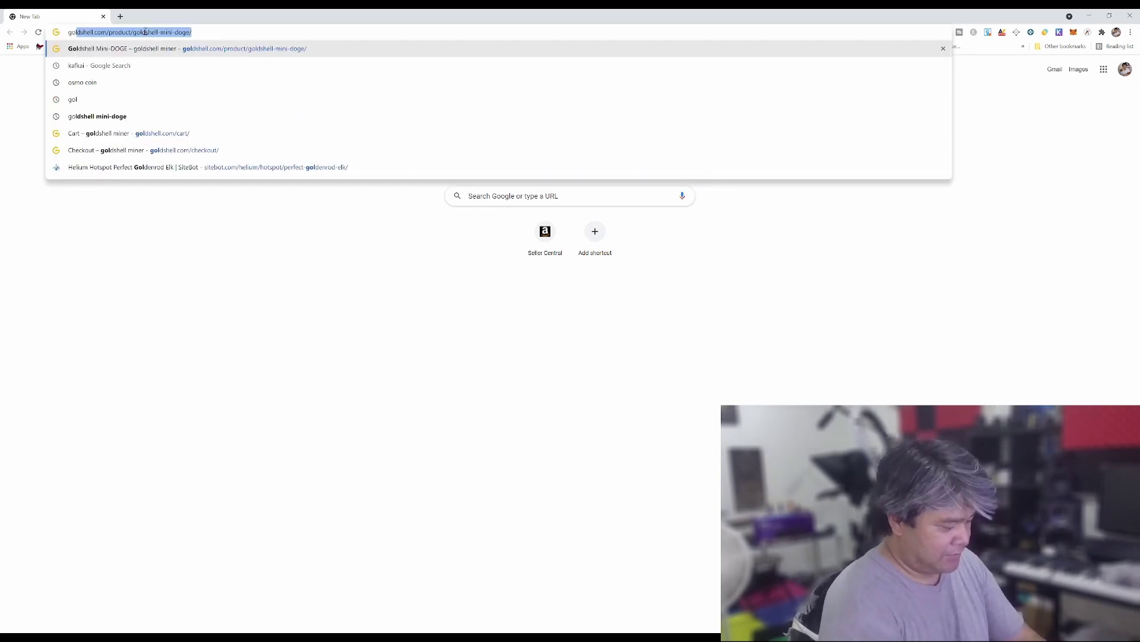
{"action": "key", "text": "BackSpace"}
{"action": "key", "text": "BackSpace"}
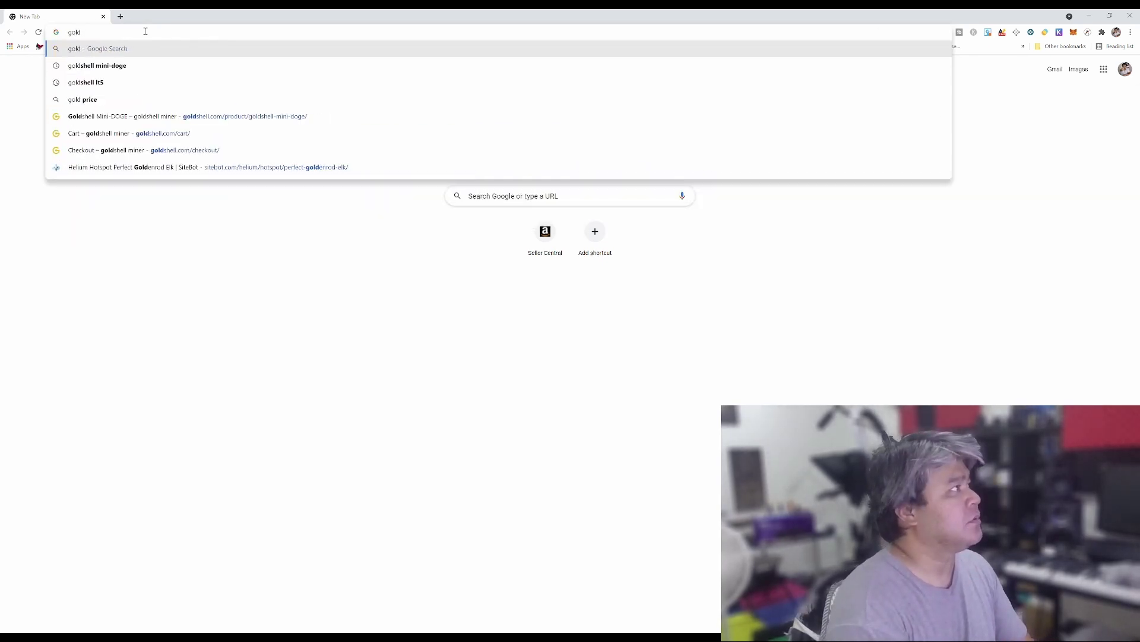
{"action": "key", "text": "Down"}
{"action": "key", "text": "Down"}
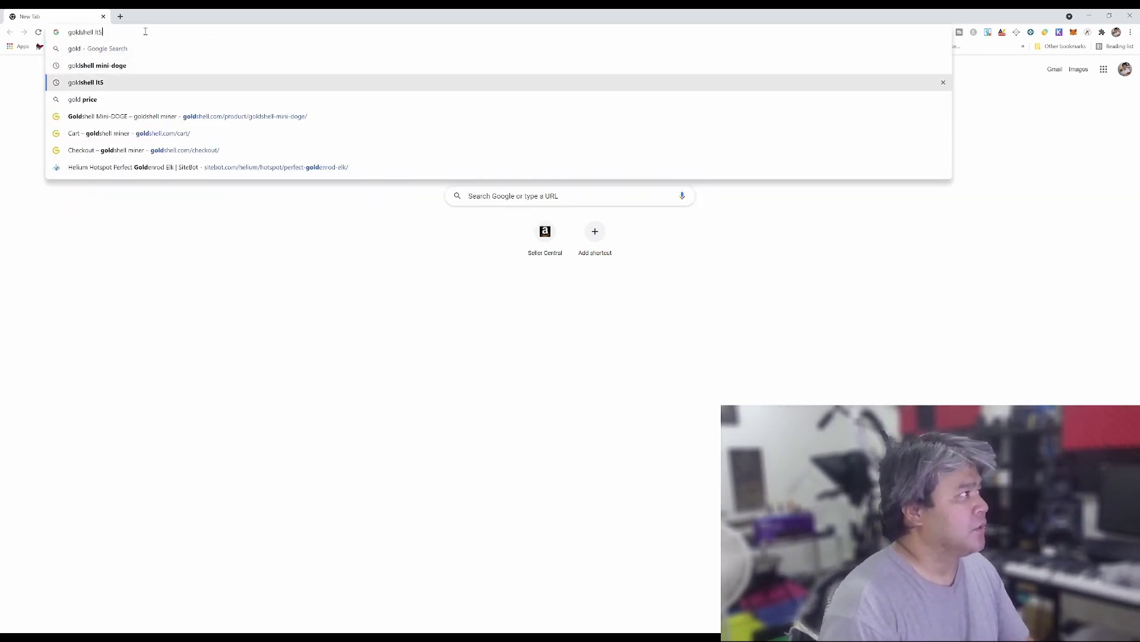
{"action": "key", "text": "Down"}
{"action": "key", "text": "Down"}
{"action": "key", "text": "Down"}
{"action": "key", "text": "Up"}
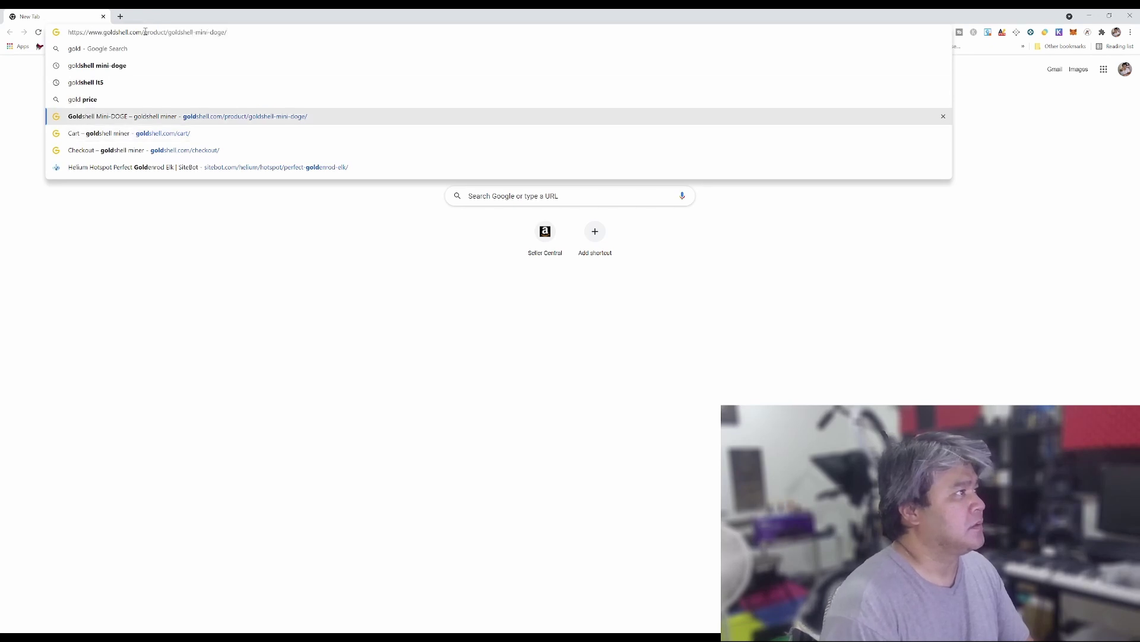
{"action": "left_click_drag", "start_coordinate": [146, 32], "coordinate": [260, 44]}
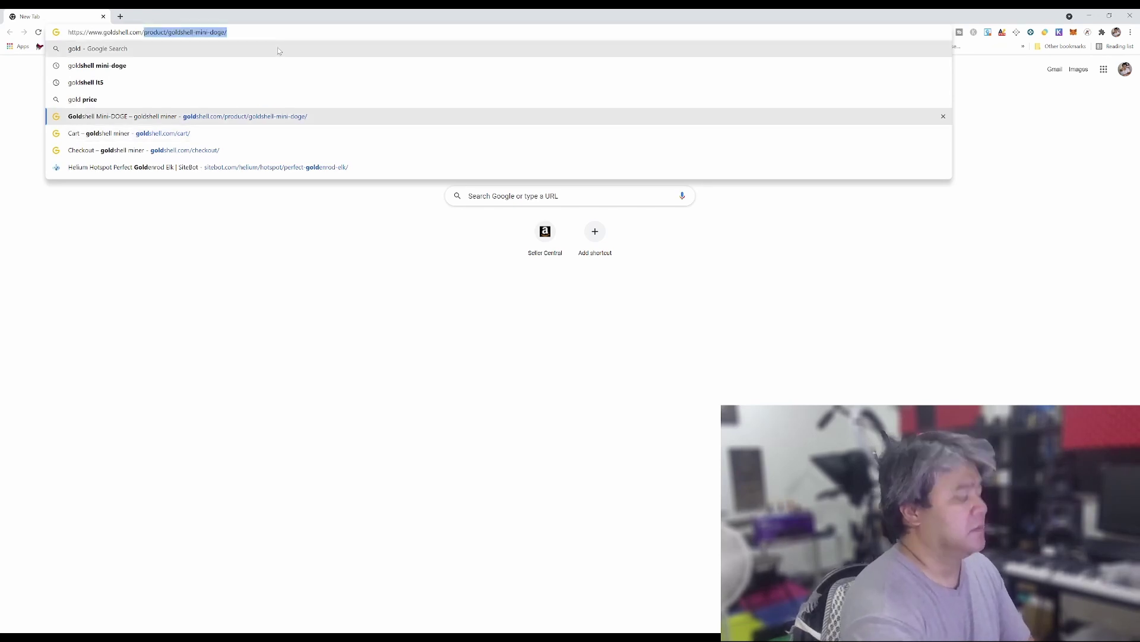
{"action": "key", "text": "BackSpace"}
{"action": "key", "text": "Return"}
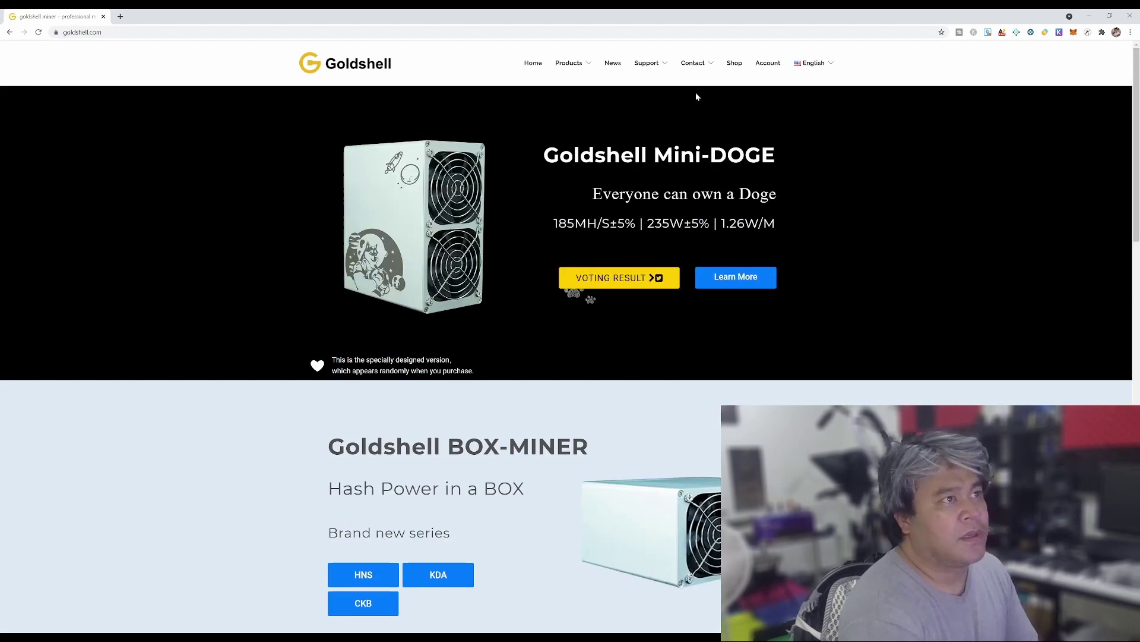
Open Tutorials from the Support menu and scroll through the tutorial cards
{"action": "mouse_move", "coordinate": [645, 68]}
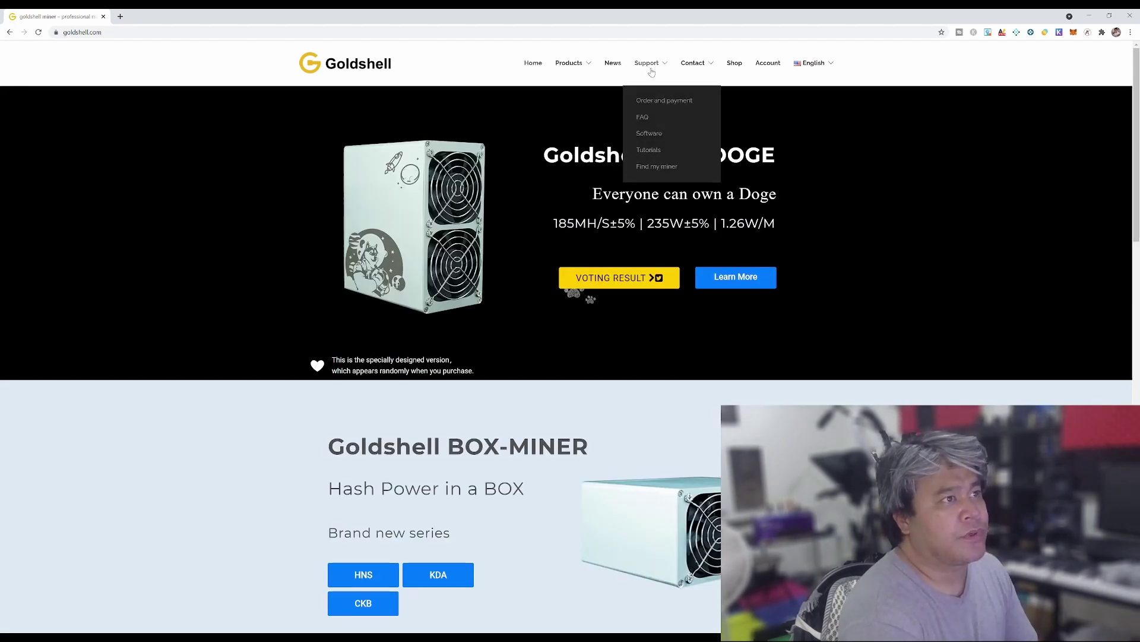
{"action": "left_click", "coordinate": [653, 154]}
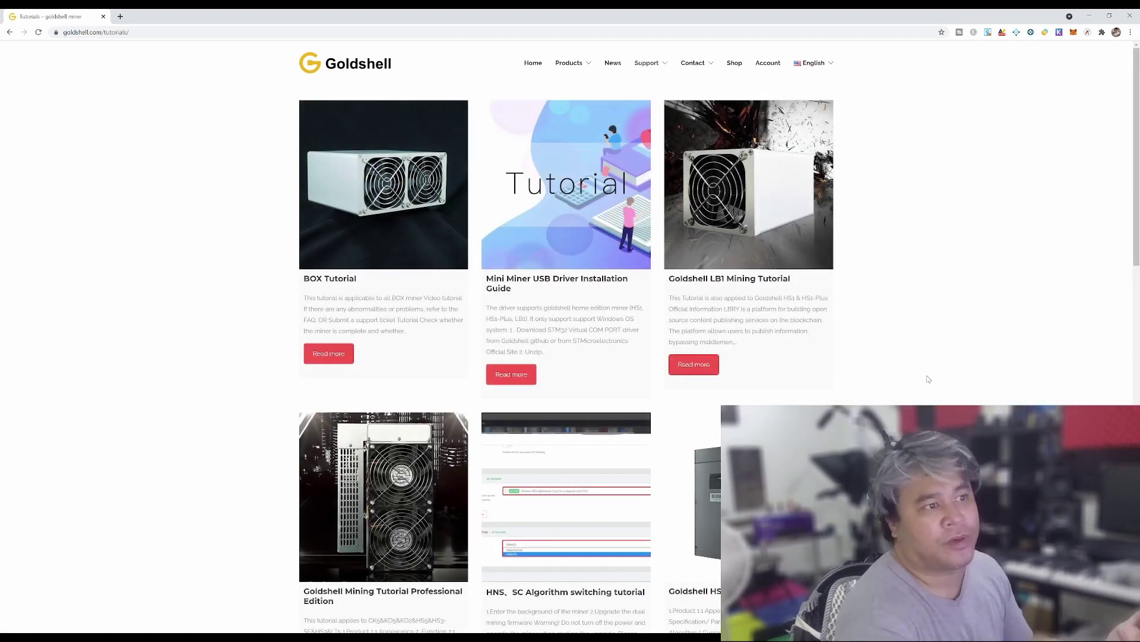
{"action": "scroll", "coordinate": [924, 397], "scroll_direction": "down", "scroll_amount": 4}
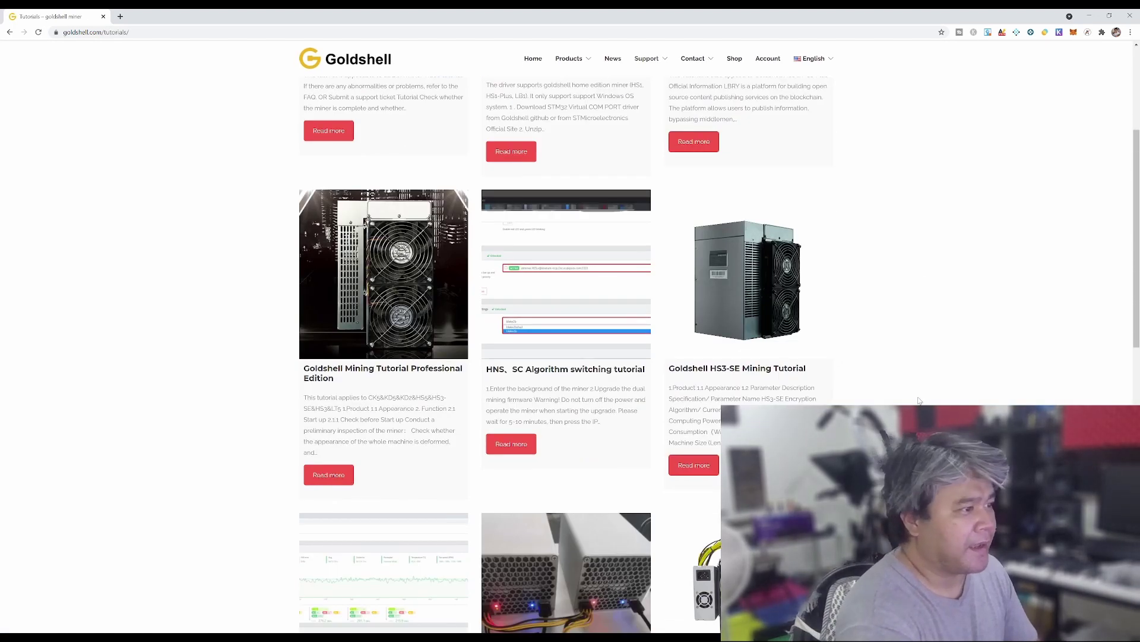
{"action": "scroll", "coordinate": [924, 397], "scroll_direction": "down", "scroll_amount": 7}
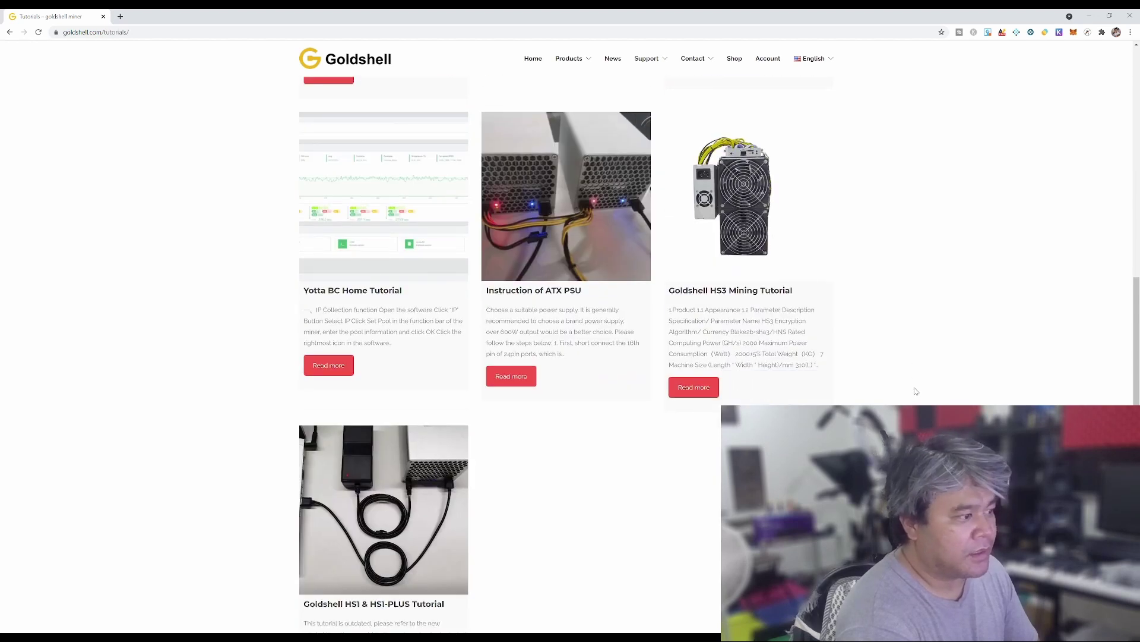
{"action": "scroll", "coordinate": [915, 391], "scroll_direction": "down", "scroll_amount": 3}
{"action": "scroll", "coordinate": [916, 391], "scroll_direction": "up", "scroll_amount": 4}
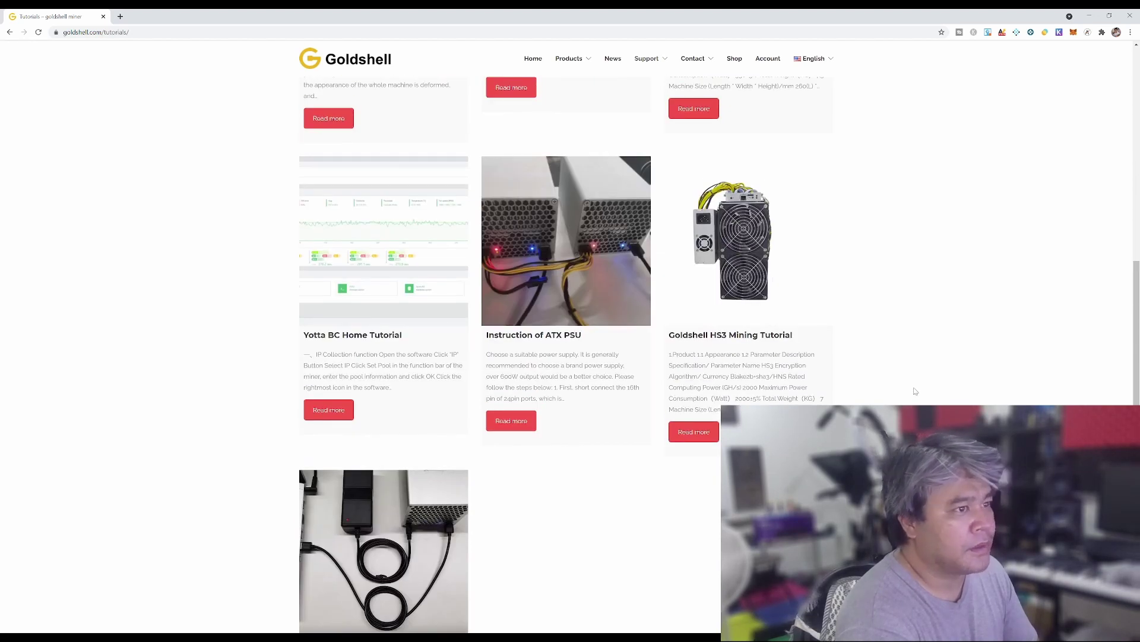
{"action": "scroll", "coordinate": [915, 391], "scroll_direction": "up", "scroll_amount": 6}
{"action": "scroll", "coordinate": [915, 389], "scroll_direction": "up", "scroll_amount": 4}
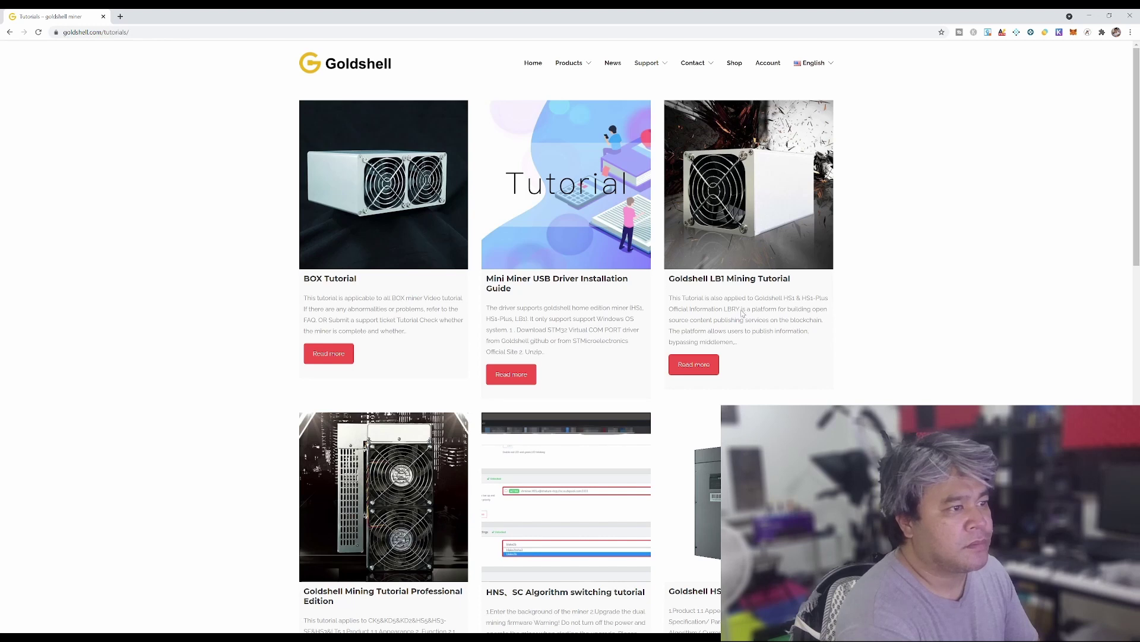
Open the BOX Tutorial article and scroll to section 4 on finding the miner's IP
{"action": "left_click", "coordinate": [326, 353]}
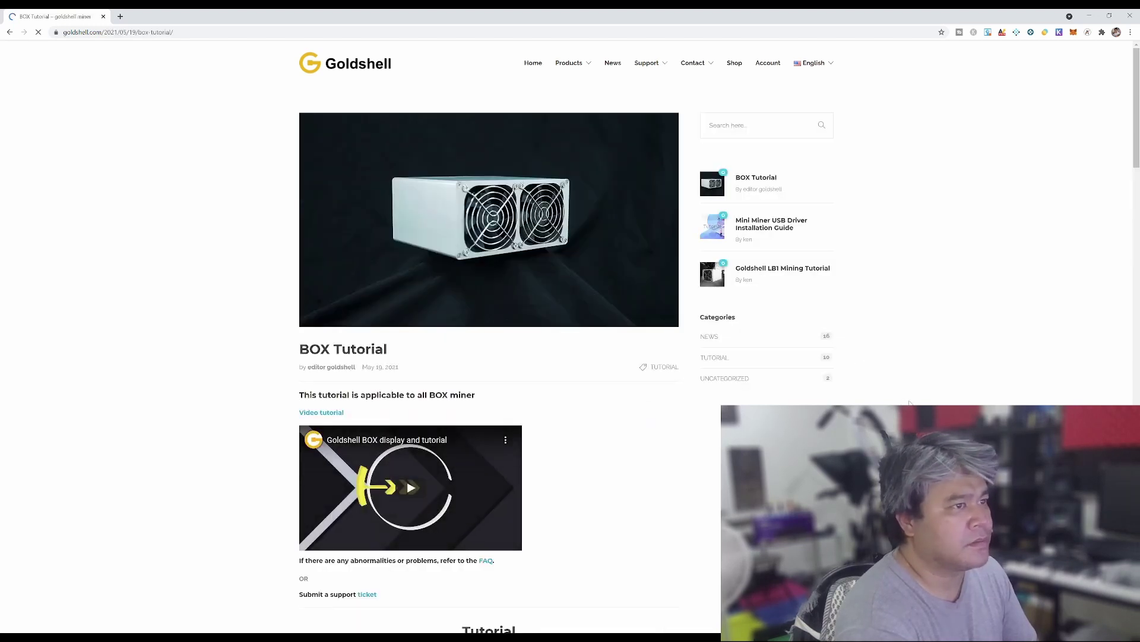
{"action": "scroll", "coordinate": [863, 366], "scroll_direction": "down", "scroll_amount": 4}
{"action": "scroll", "coordinate": [570, 357], "scroll_direction": "down", "scroll_amount": 3}
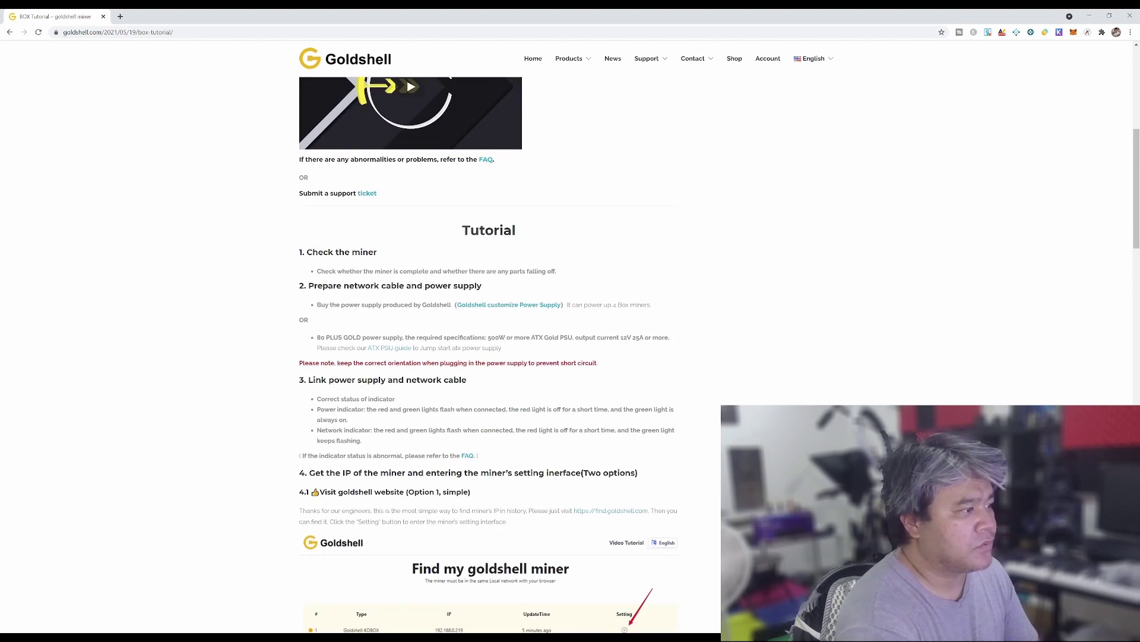
{"action": "scroll", "coordinate": [570, 356], "scroll_direction": "down", "scroll_amount": 4}
{"action": "scroll", "coordinate": [570, 356], "scroll_direction": "down", "scroll_amount": 2}
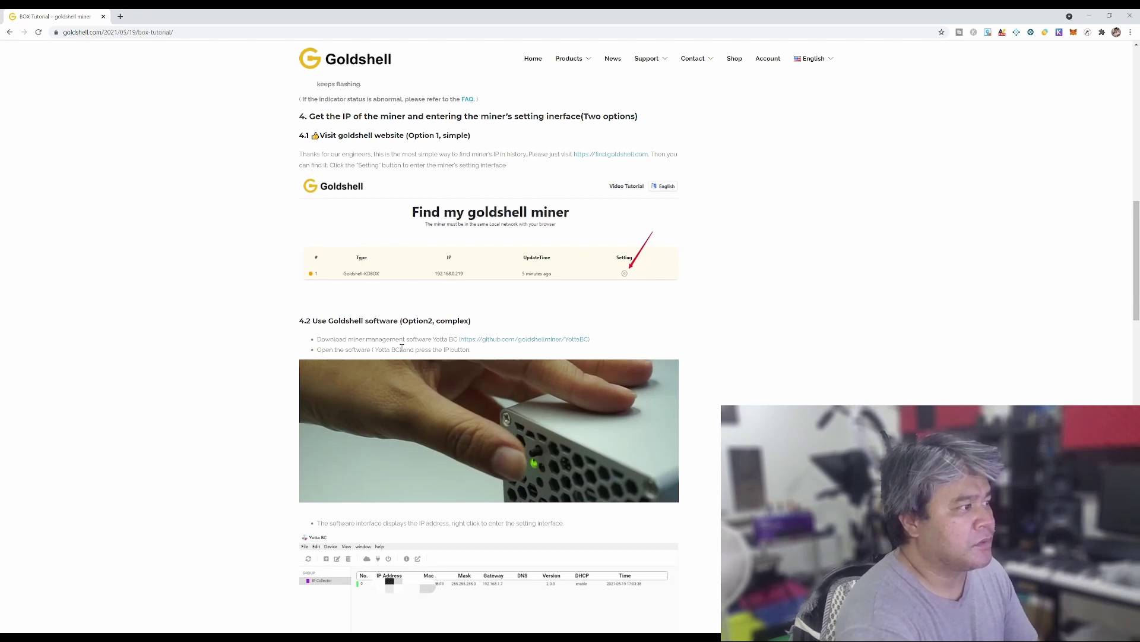
{"action": "scroll", "coordinate": [489, 357], "scroll_direction": "up", "scroll_amount": 2}
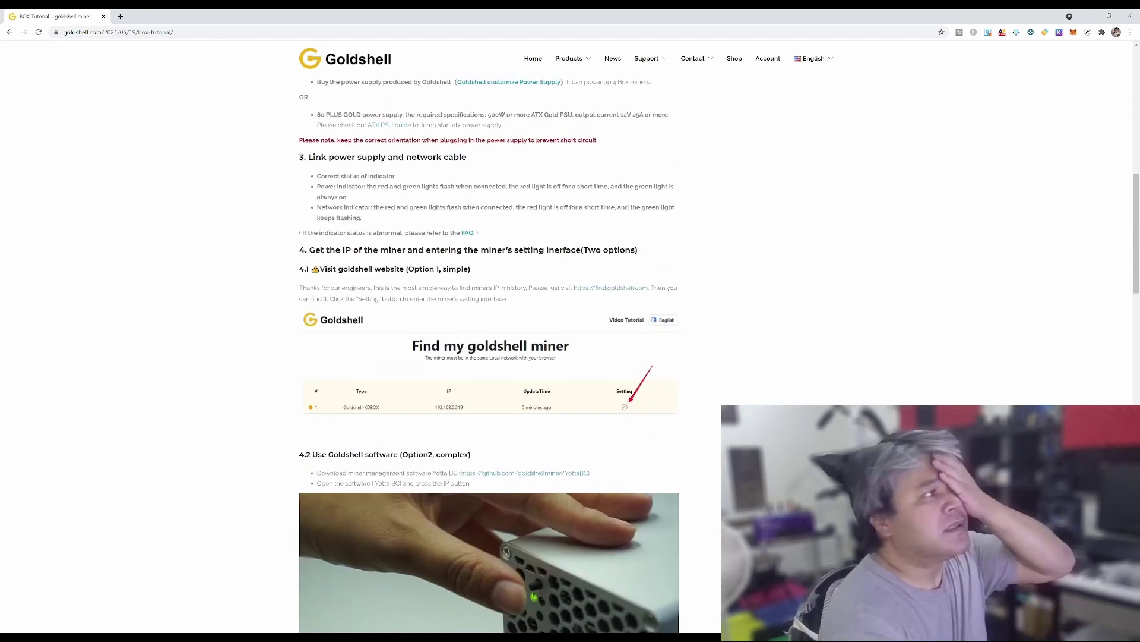
{"action": "scroll", "coordinate": [436, 284], "scroll_direction": "up", "scroll_amount": 5}
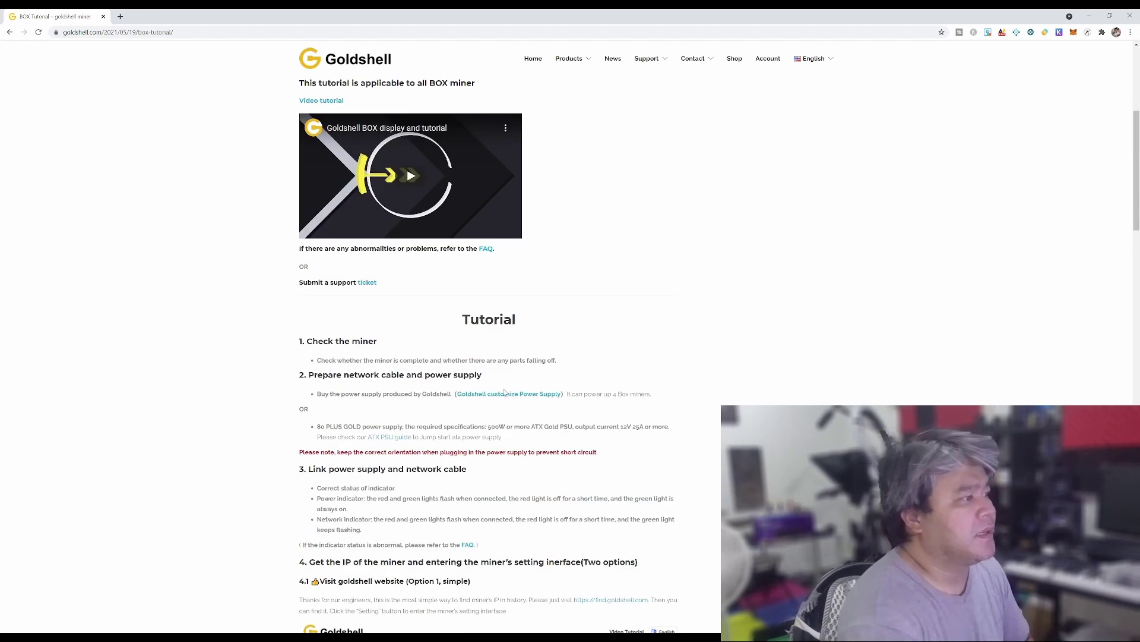
{"action": "scroll", "coordinate": [436, 284], "scroll_direction": "down", "scroll_amount": 2}
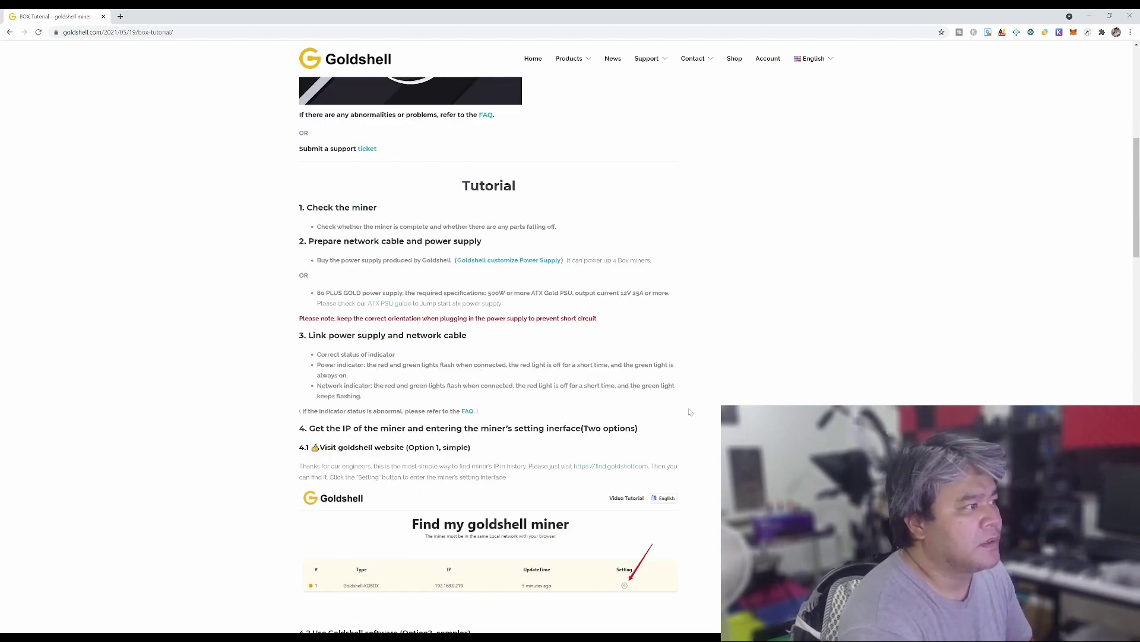
{"action": "scroll", "coordinate": [613, 394], "scroll_direction": "down", "scroll_amount": 1}
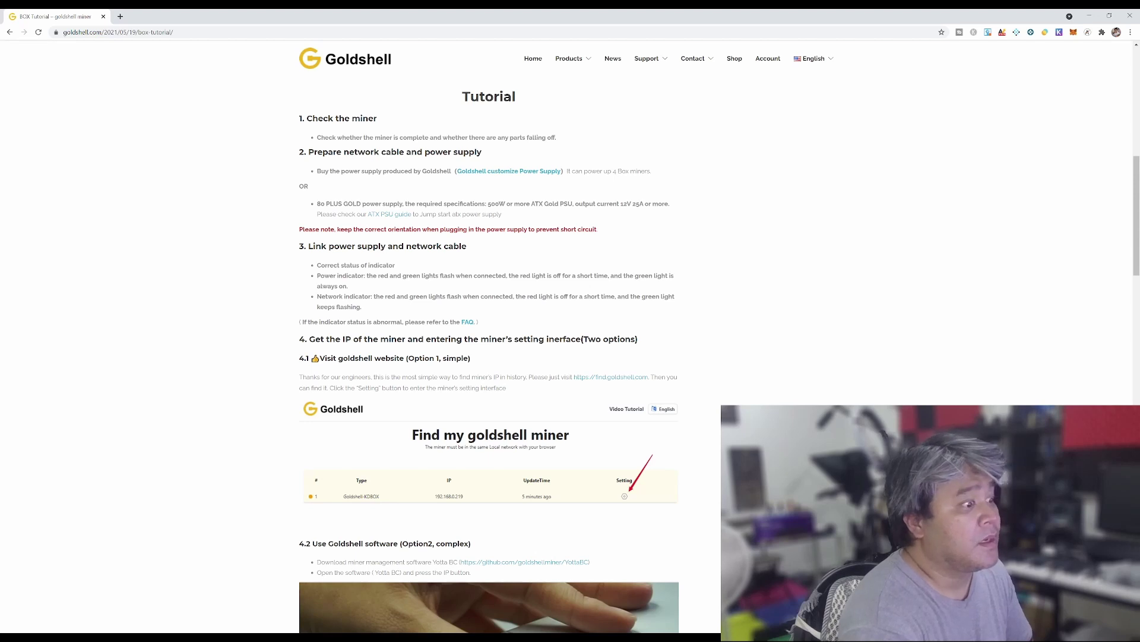
{"action": "scroll", "coordinate": [489, 356], "scroll_direction": "down", "scroll_amount": 2}
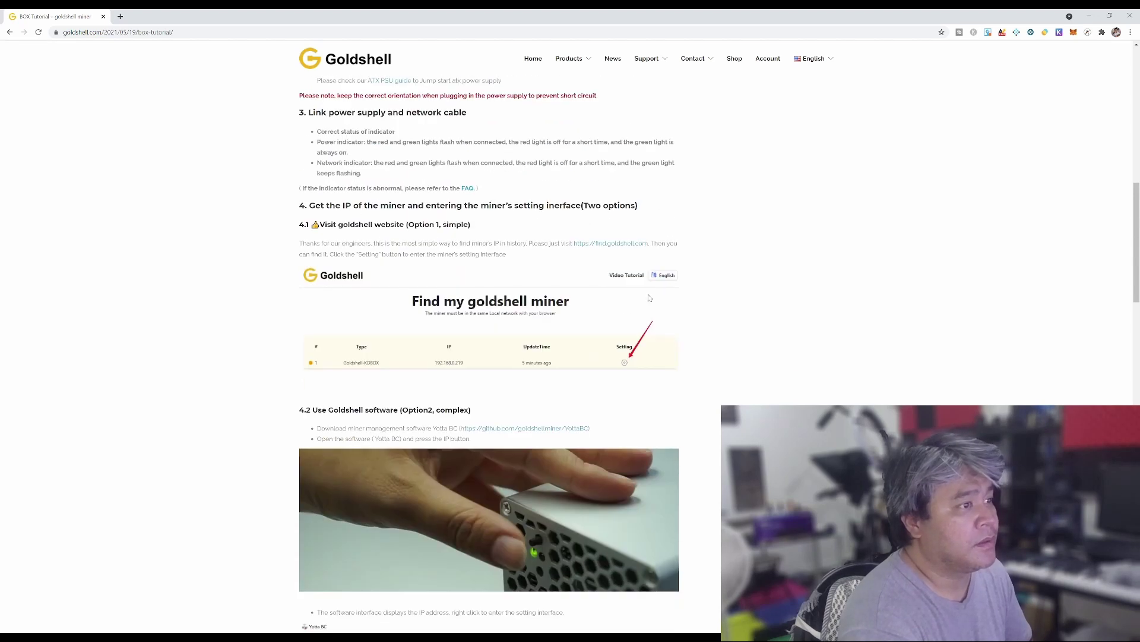
On find.goldshell.com, open the Goldshell-MiniDOGE row's dashboard via its Setting gear
{"action": "left_click", "coordinate": [610, 249]}
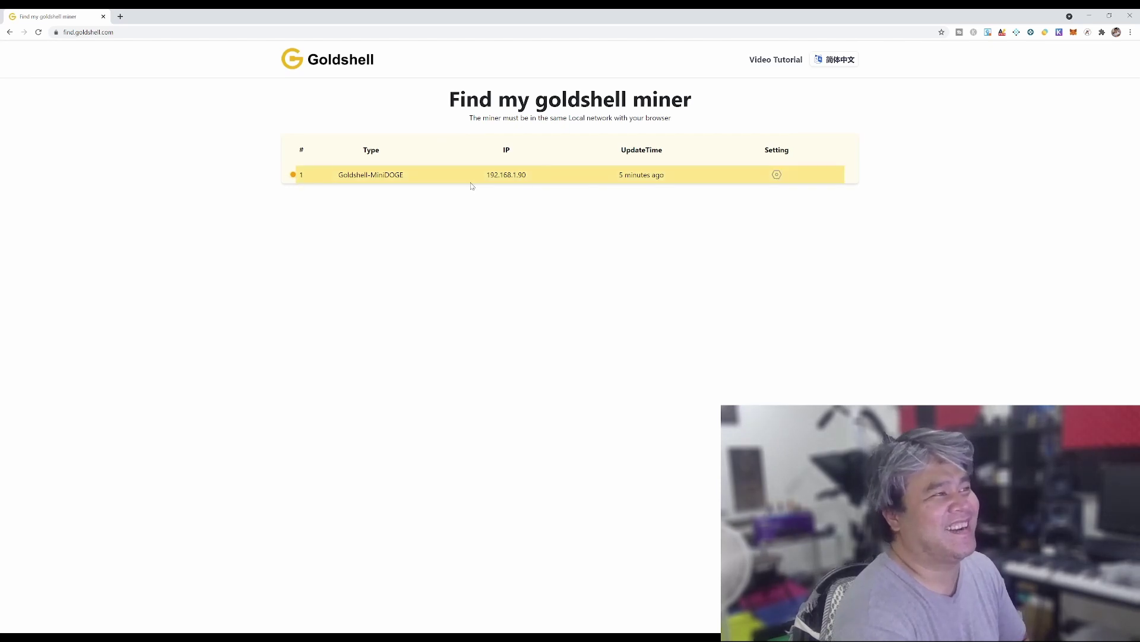
{"action": "left_click", "coordinate": [777, 174]}
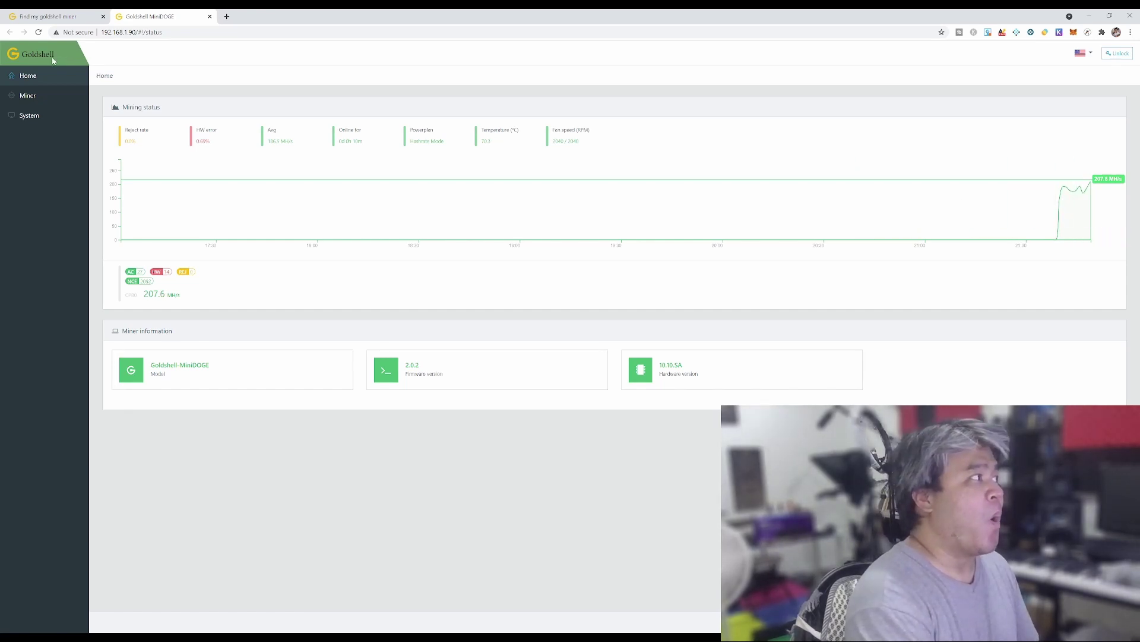
View the Miner and System pages, then return to Home status showing about 203.5 MH/s
{"action": "left_click", "coordinate": [31, 97]}
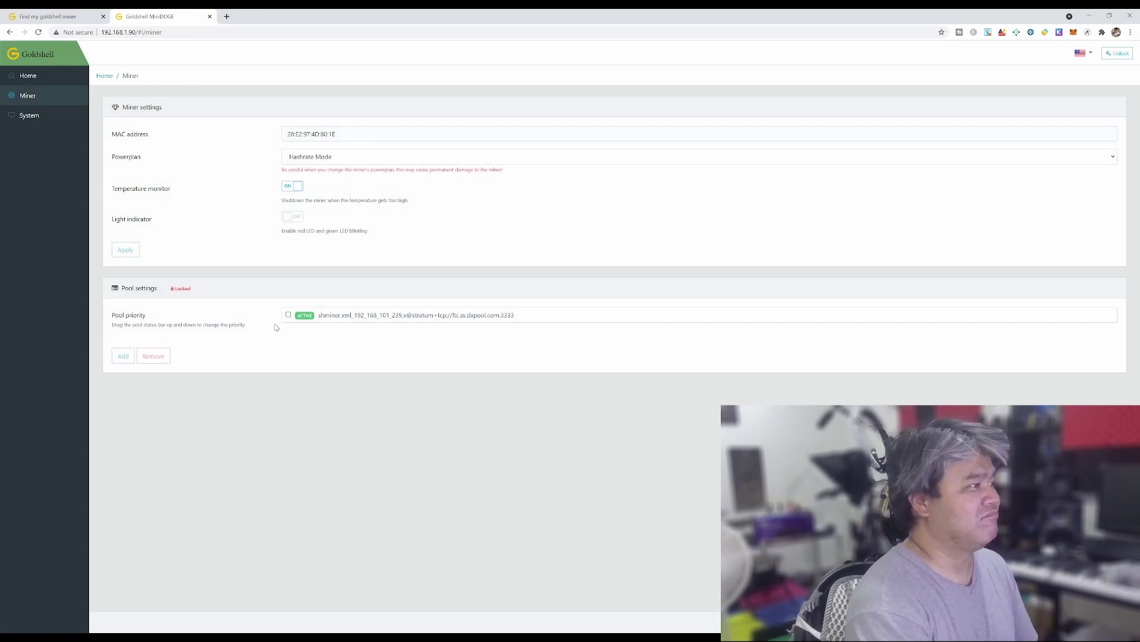
{"action": "left_click", "coordinate": [30, 115]}
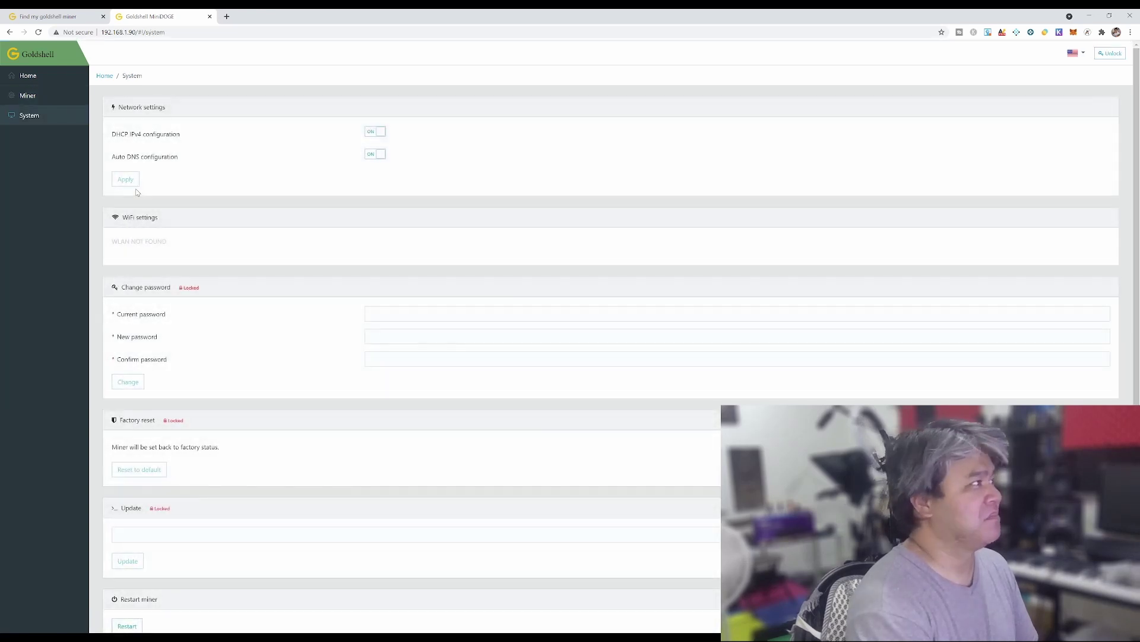
{"action": "scroll", "coordinate": [249, 267], "scroll_direction": "down", "scroll_amount": 1}
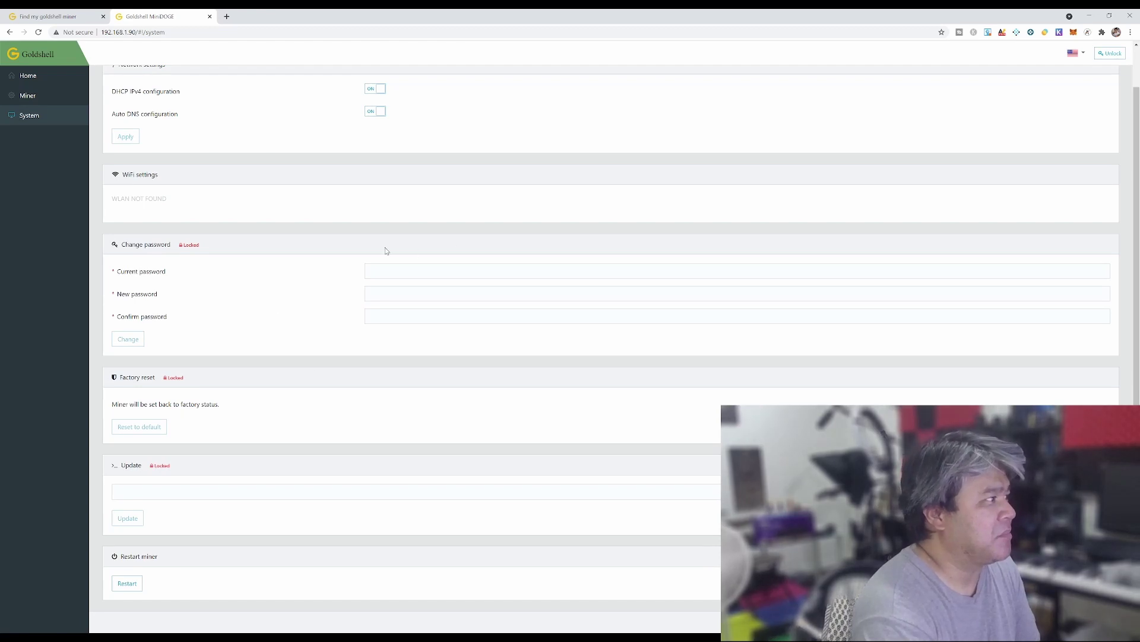
{"action": "scroll", "coordinate": [178, 285], "scroll_direction": "up", "scroll_amount": 1}
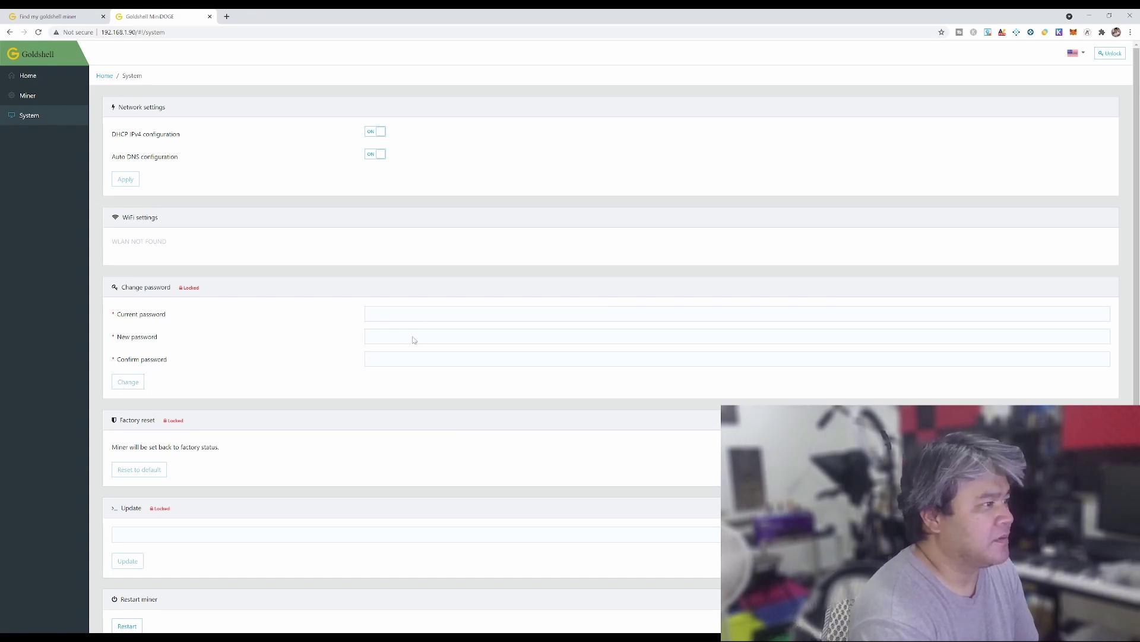
{"action": "left_click", "coordinate": [32, 77]}
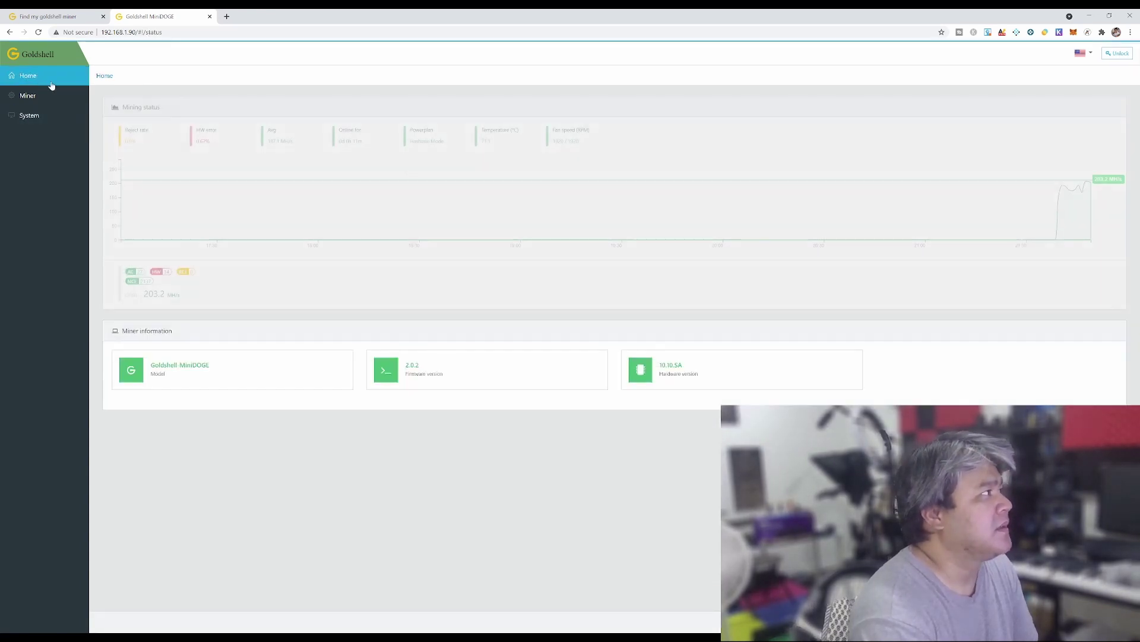
Unlock the miner with the initial admin password, then open System's current password field
{"action": "left_click", "coordinate": [1088, 56]}
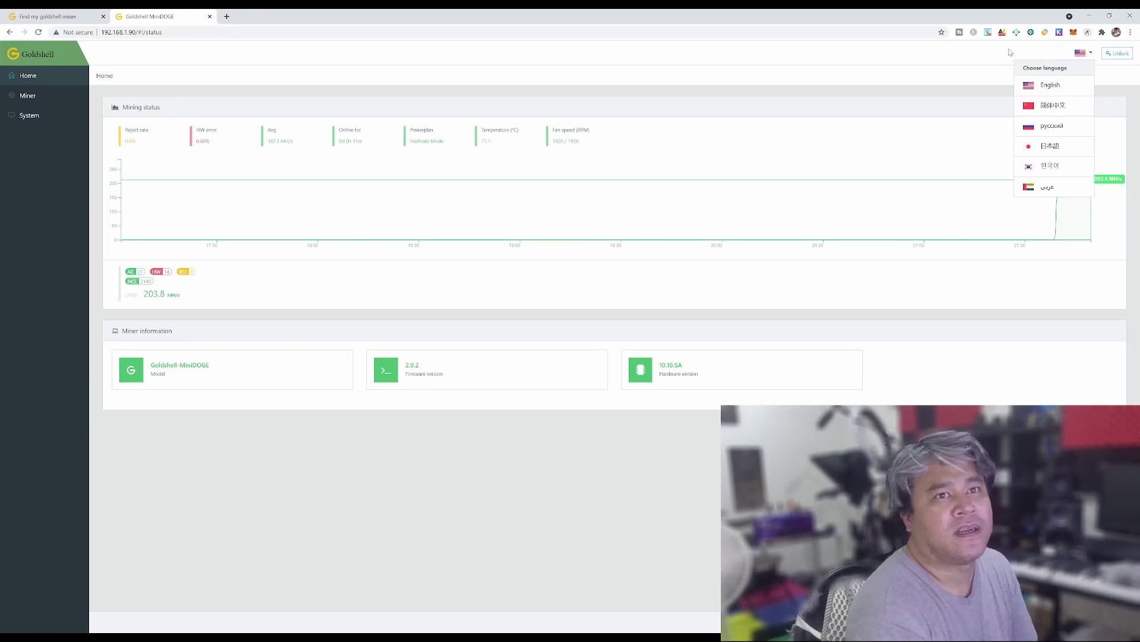
{"action": "left_click", "coordinate": [1118, 53]}
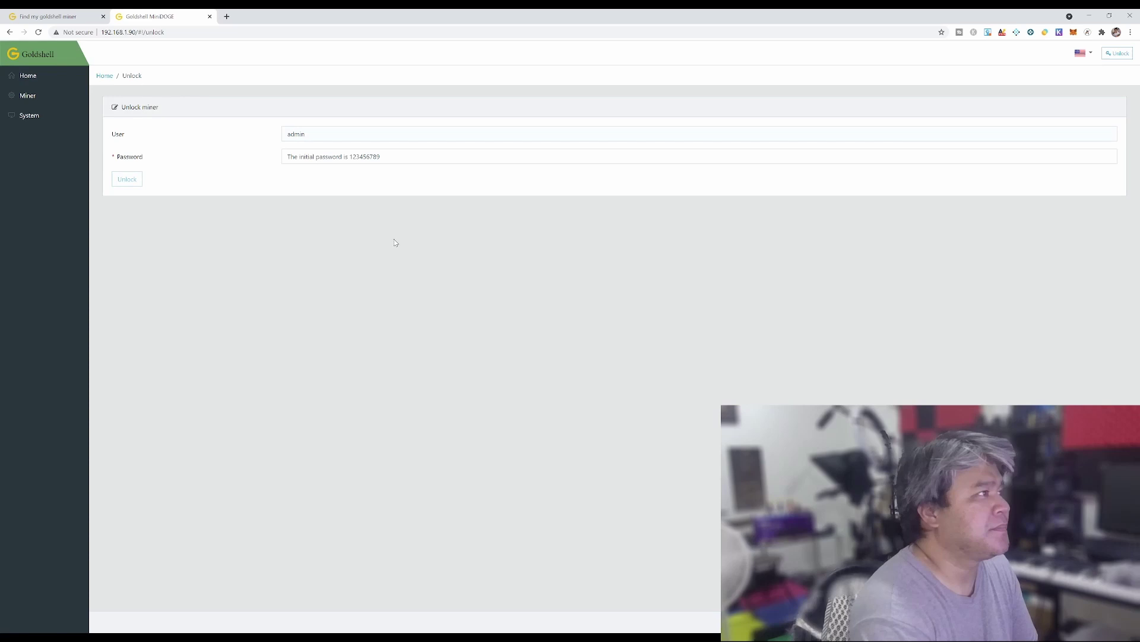
{"action": "left_click", "coordinate": [351, 157]}
{"action": "type", "text": "1"}
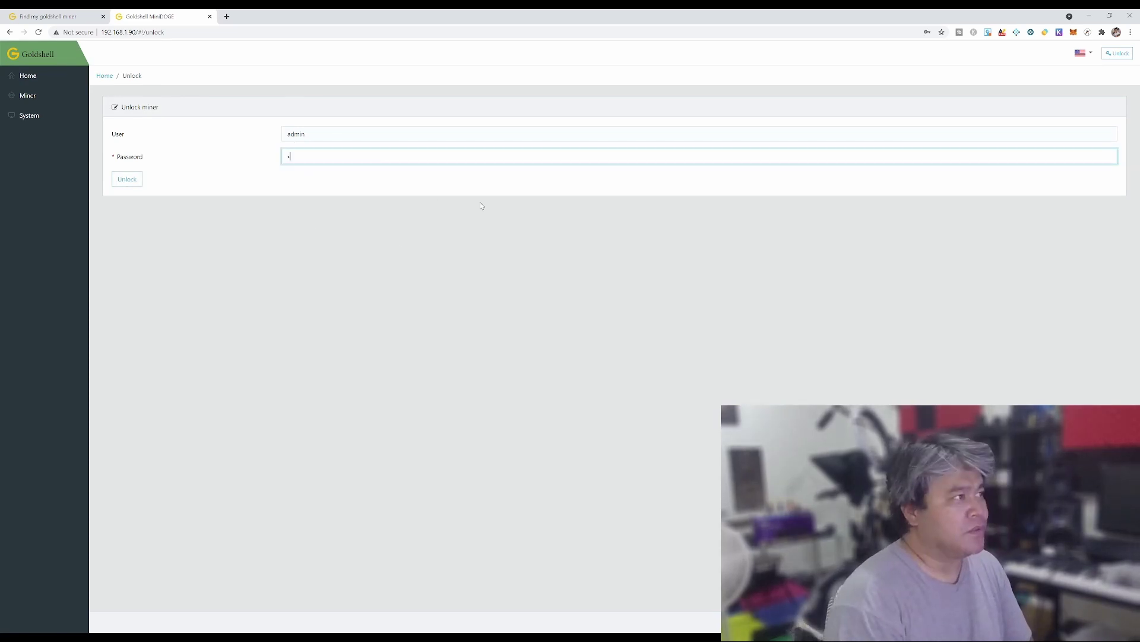
{"action": "type", "text": "23456"}
{"action": "key", "text": "Return"}
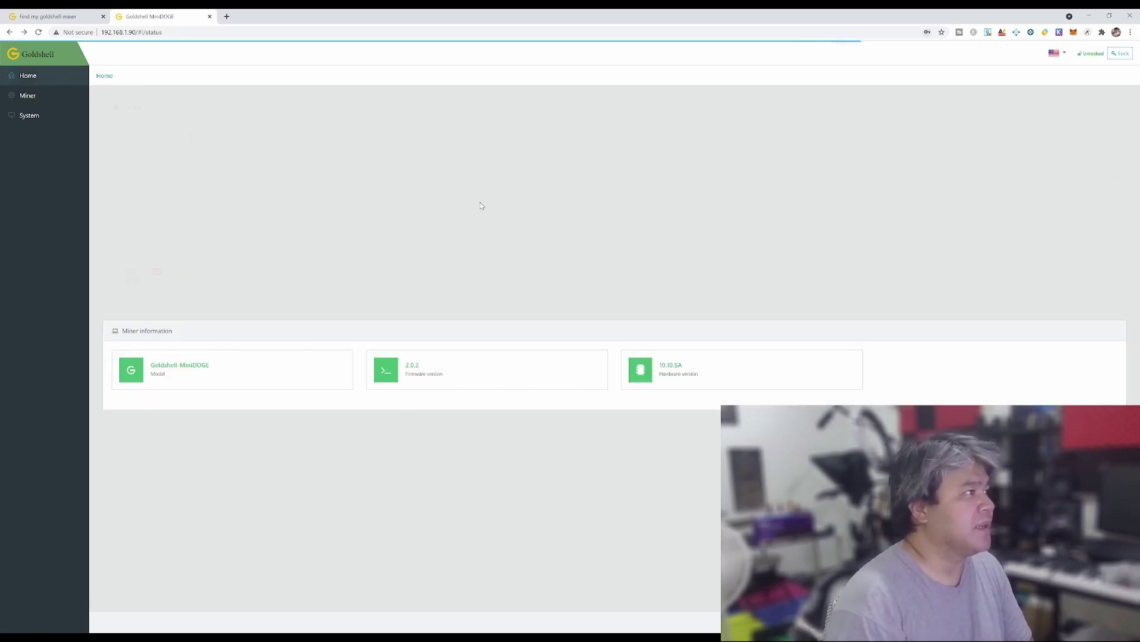
{"action": "left_click", "coordinate": [648, 152]}
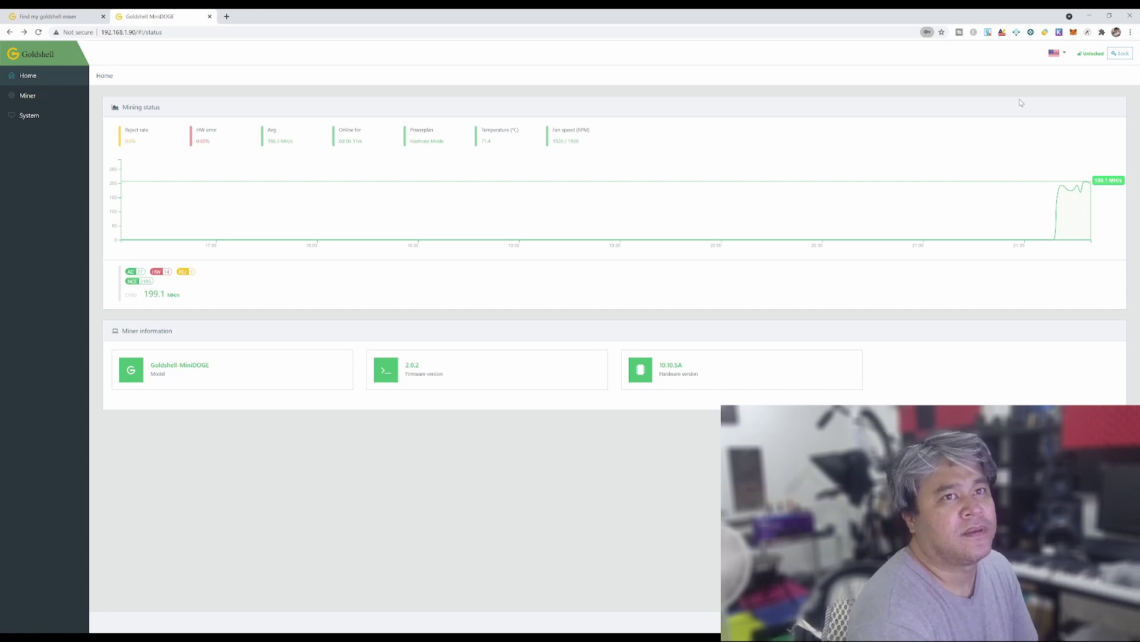
{"action": "left_click", "coordinate": [31, 116]}
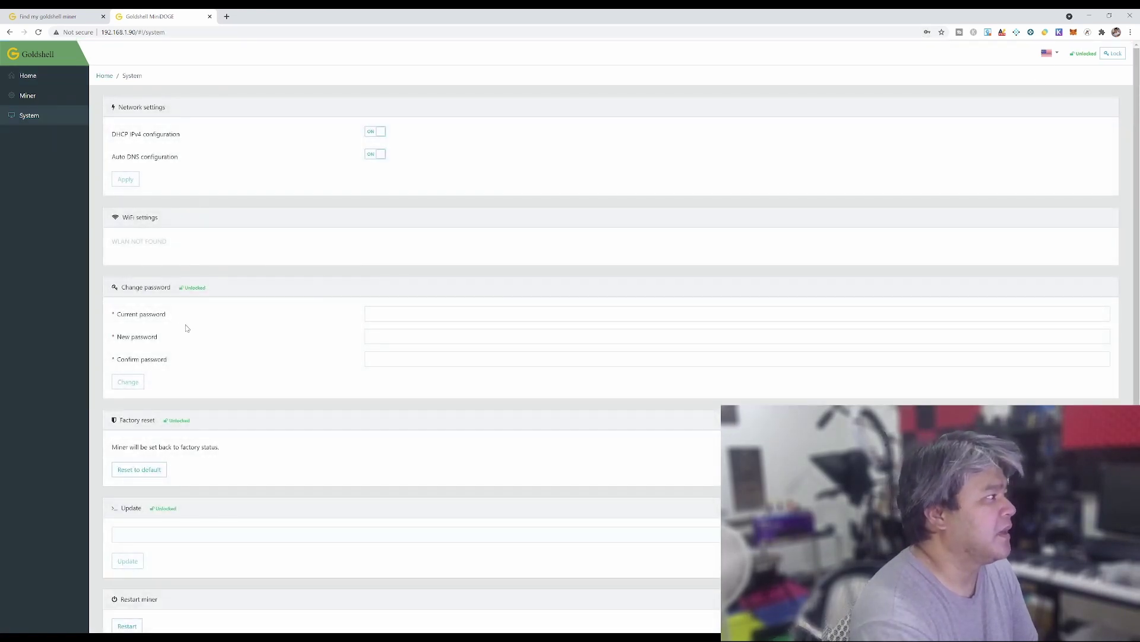
{"action": "left_click", "coordinate": [418, 318]}
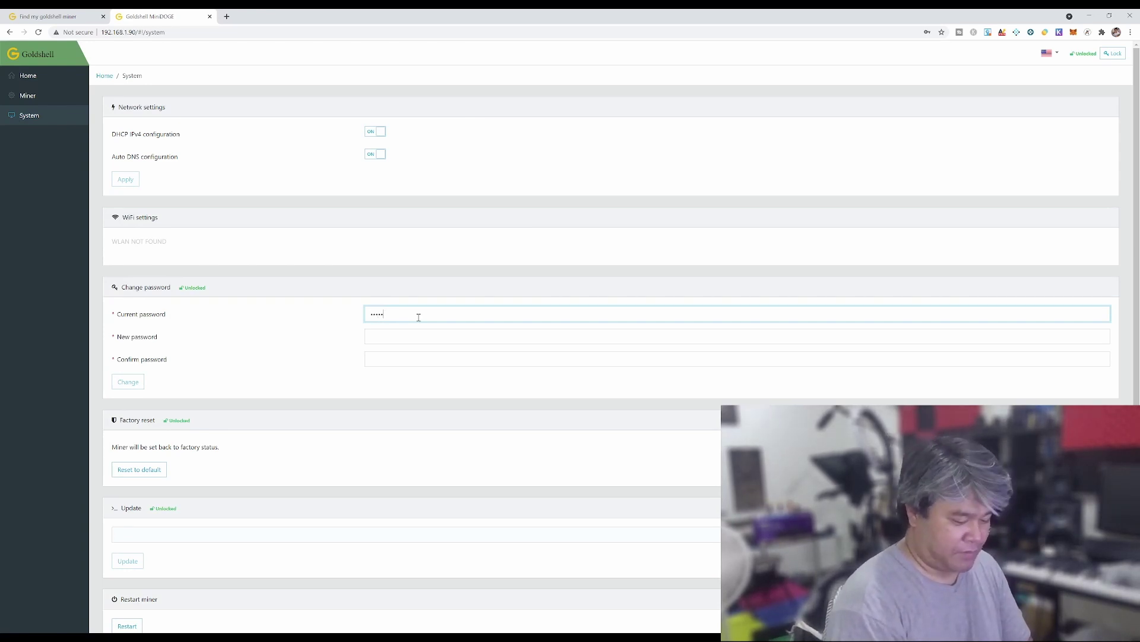
Enter a new password and its confirmation in the change-password form
{"action": "key", "text": "Tab"}
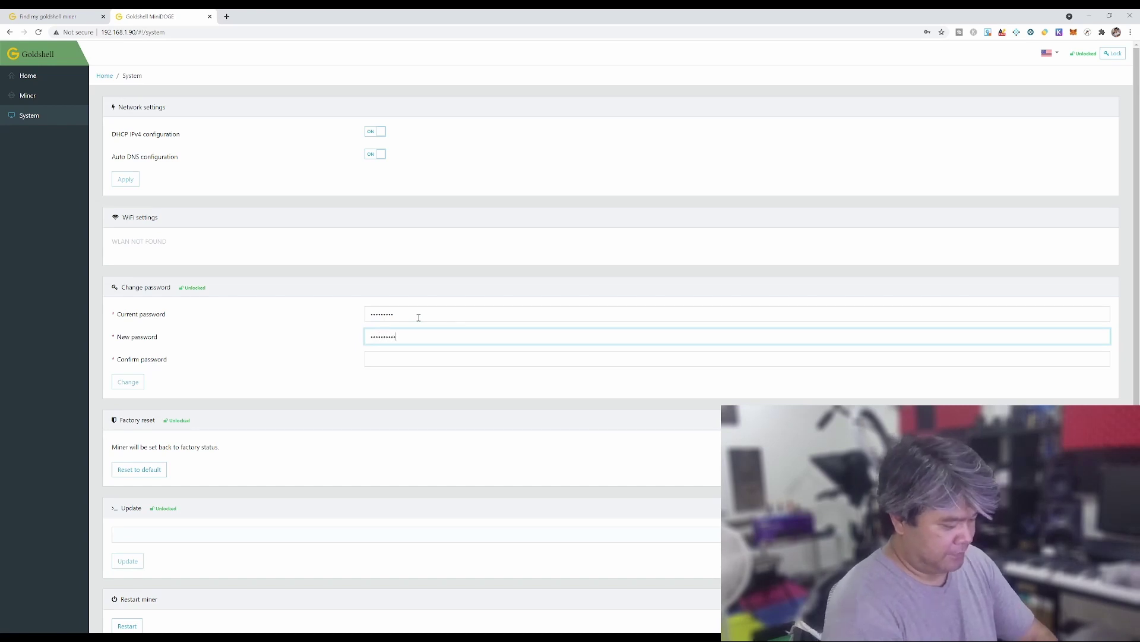
{"action": "type", "text": "****"}
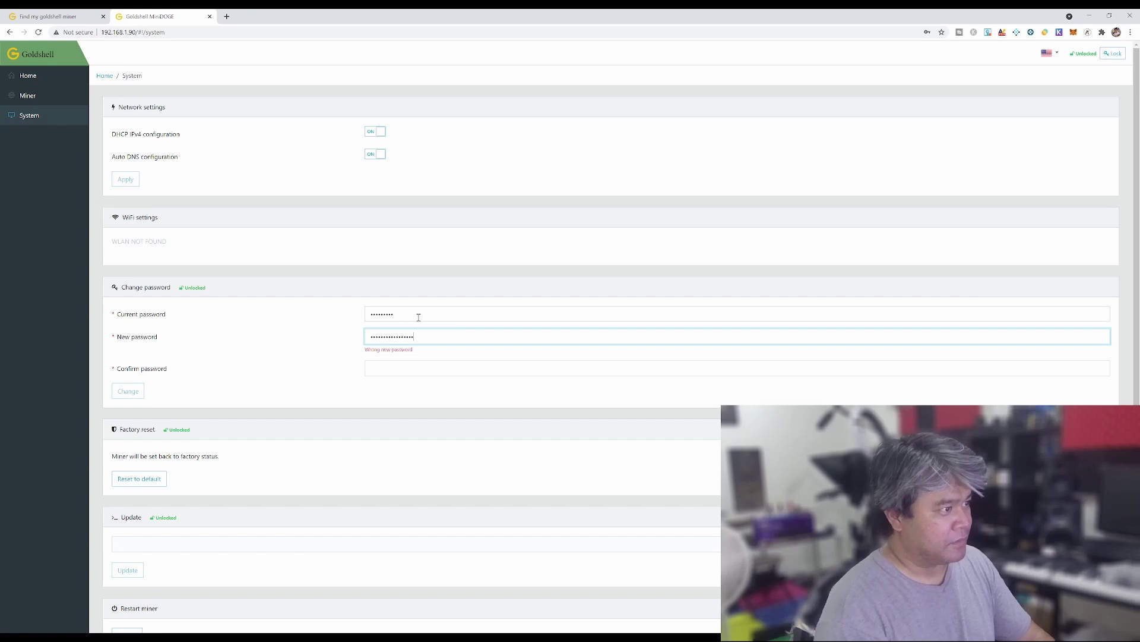
{"action": "key", "text": "Tab"}
{"action": "type", "text": "*"}
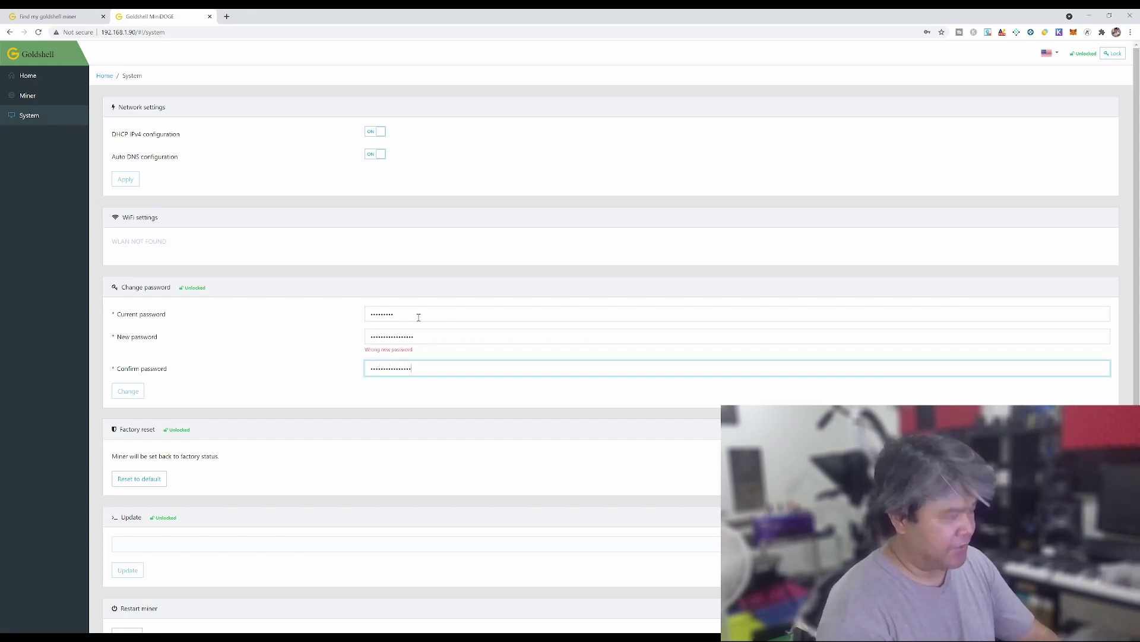
{"action": "type", "text": "*"}
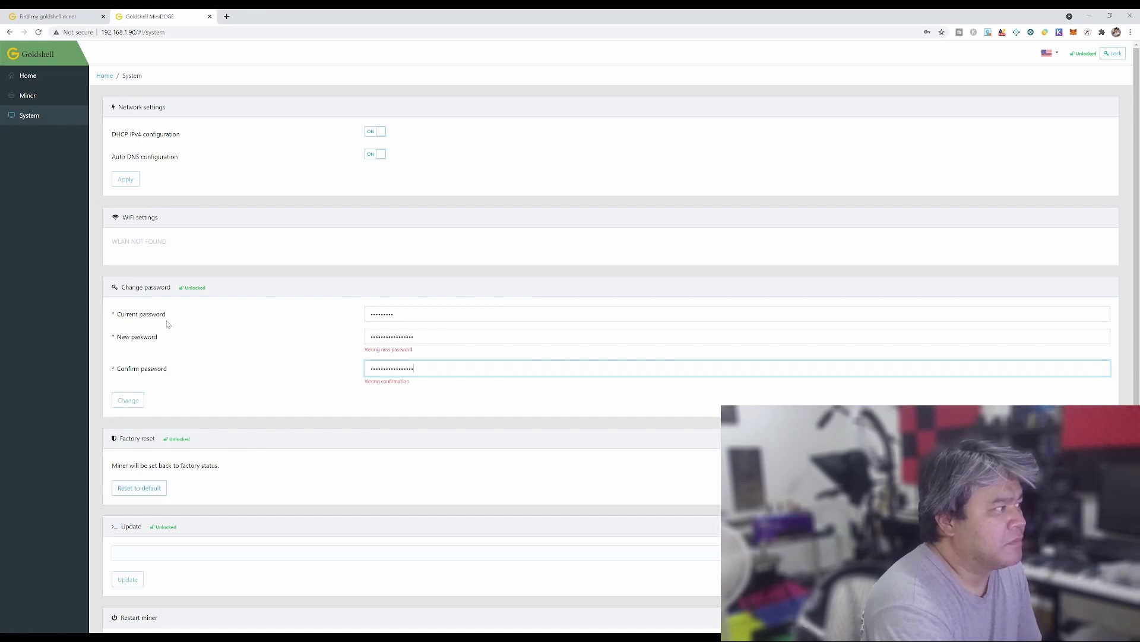
Clear the new and confirm password entries without applying the change
{"action": "left_click", "coordinate": [439, 315]}
{"action": "key", "text": "ctrl+a"}
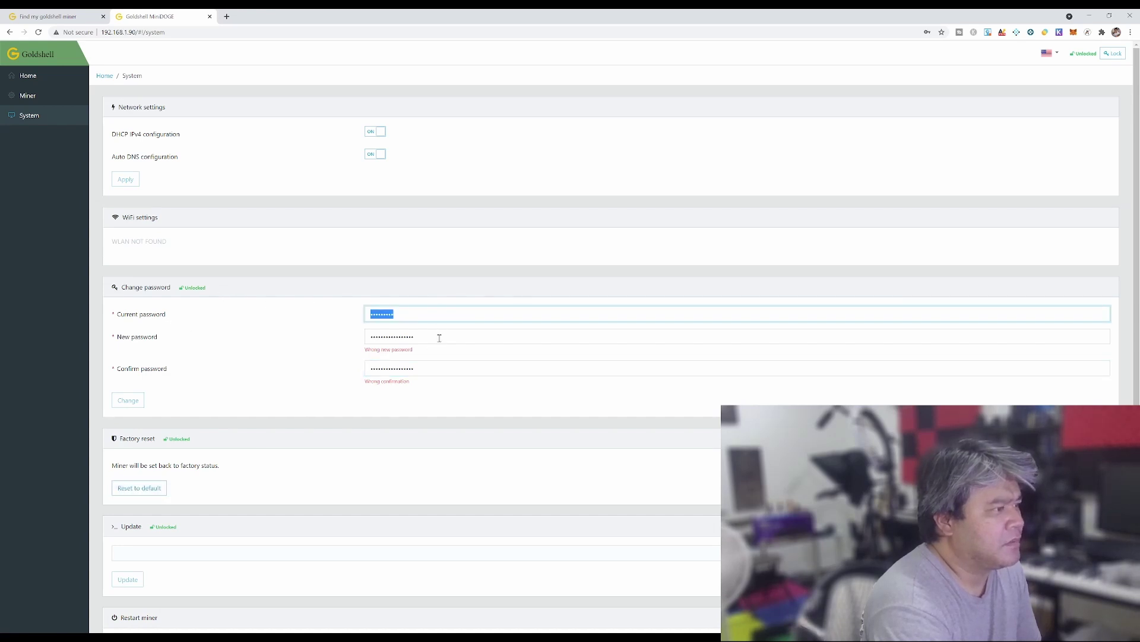
{"action": "key", "text": "Tab"}
{"action": "key", "text": "BackSpace"}
{"action": "key", "text": "Tab"}
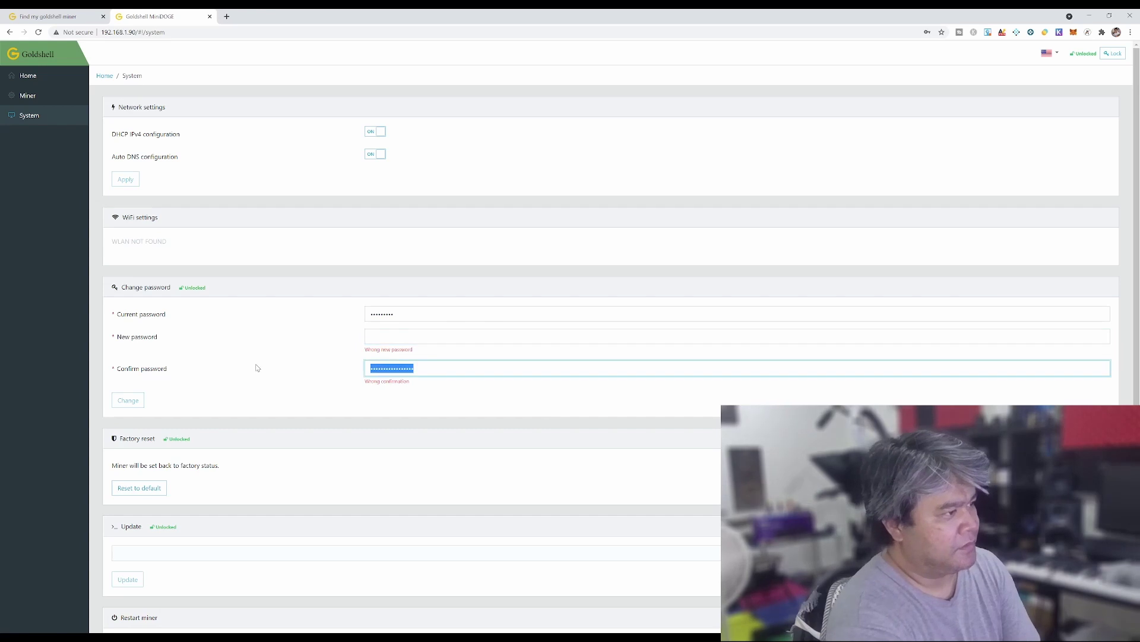
{"action": "key", "text": "BackSpace"}
{"action": "left_click", "coordinate": [126, 404]}
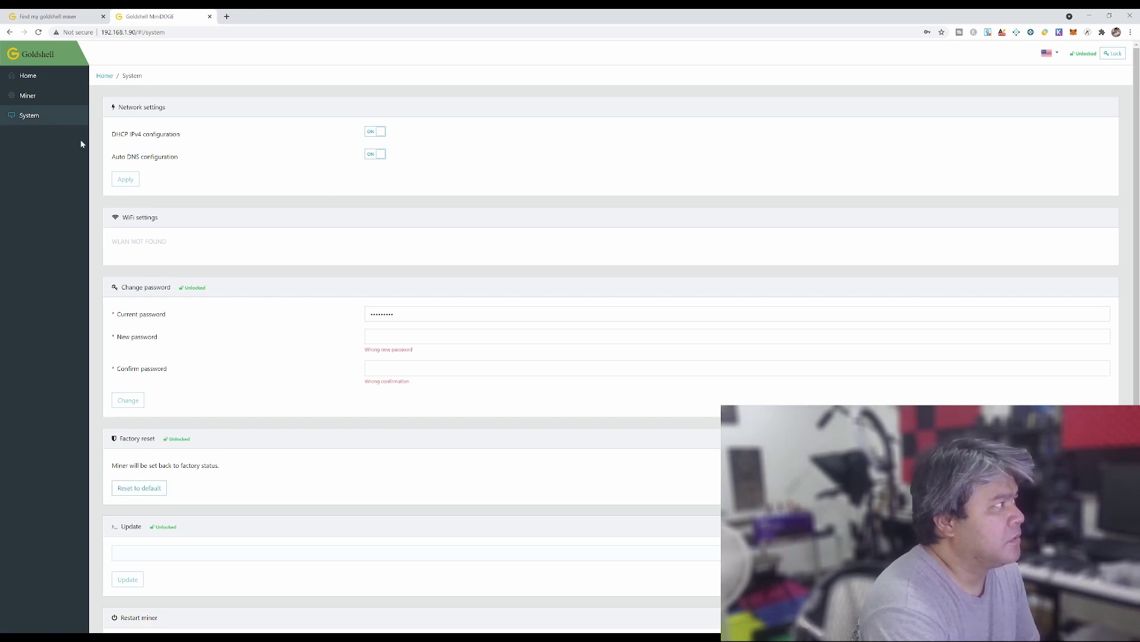
Recheck the Miner pool list and Home hashrate, then switch to the Find my goldshell miner tab
{"action": "left_click", "coordinate": [31, 96]}
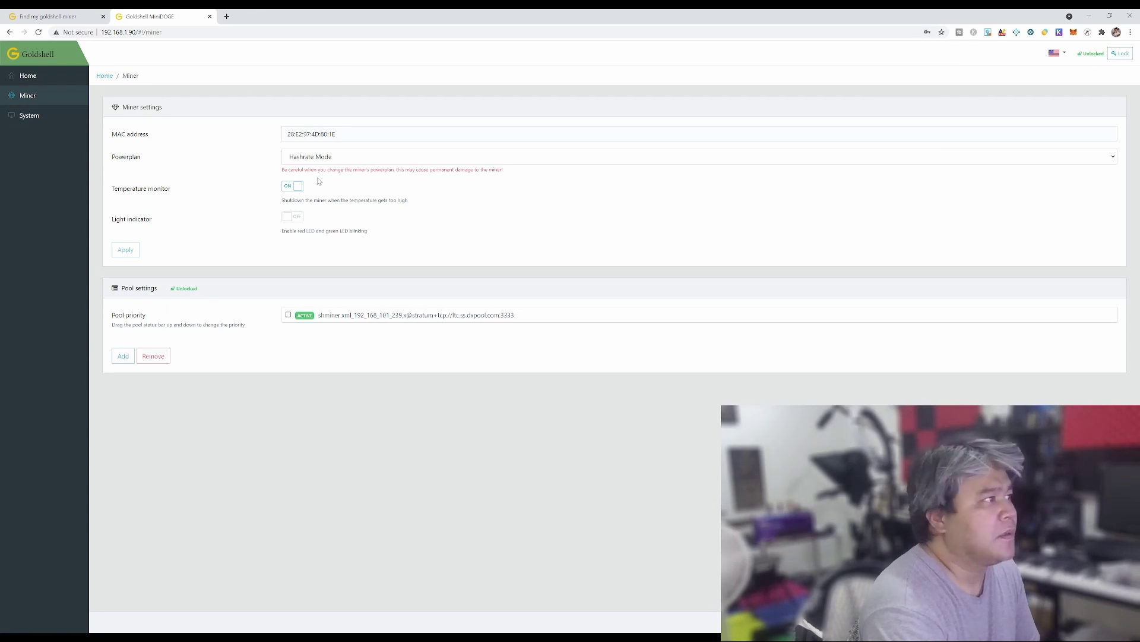
{"action": "left_click", "coordinate": [32, 82]}
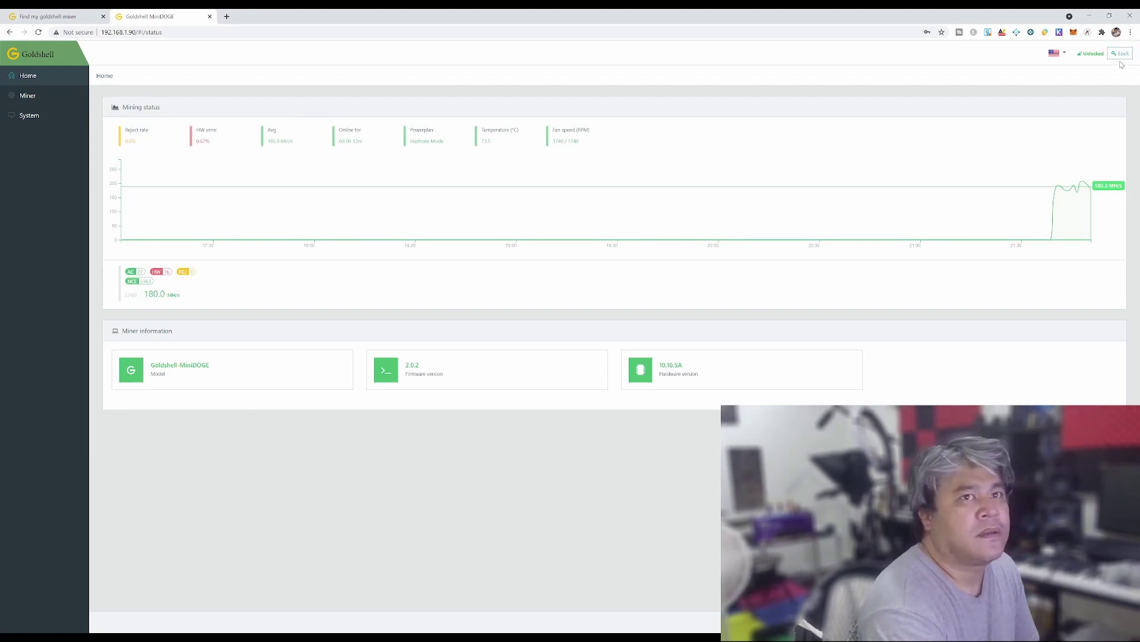
{"action": "left_click", "coordinate": [1061, 54]}
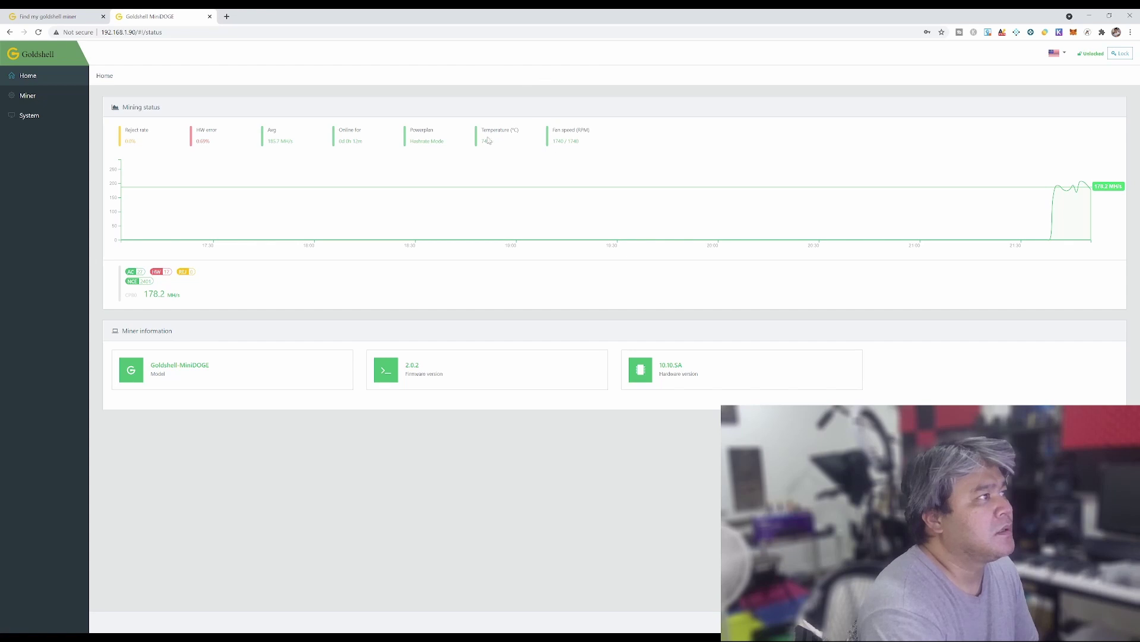
{"action": "left_click", "coordinate": [45, 96]}
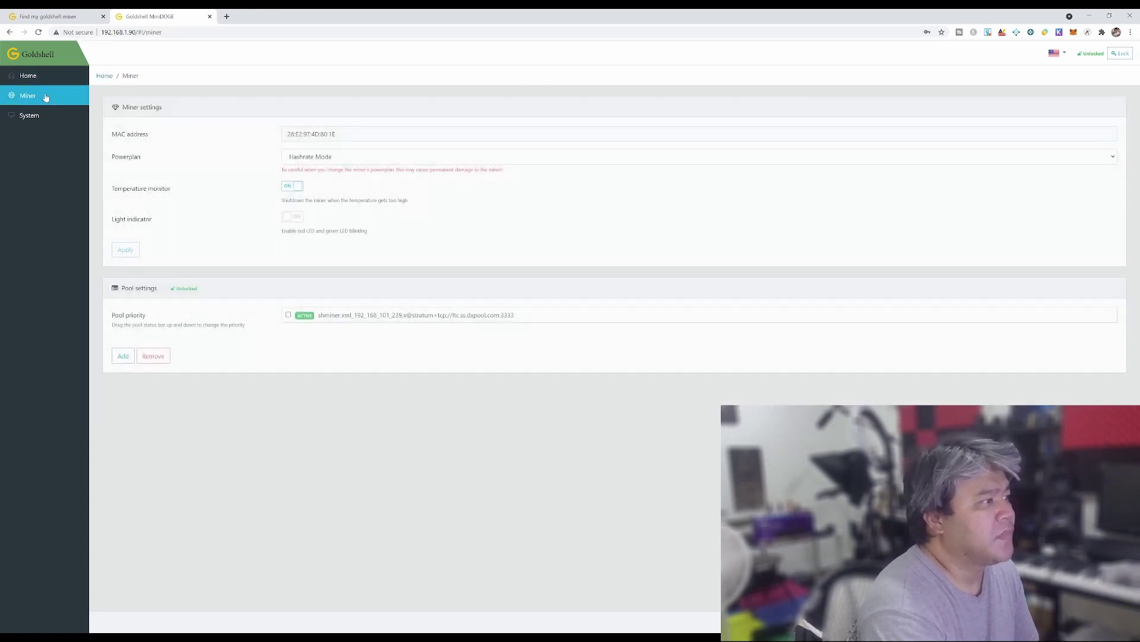
{"action": "left_click", "coordinate": [45, 81]}
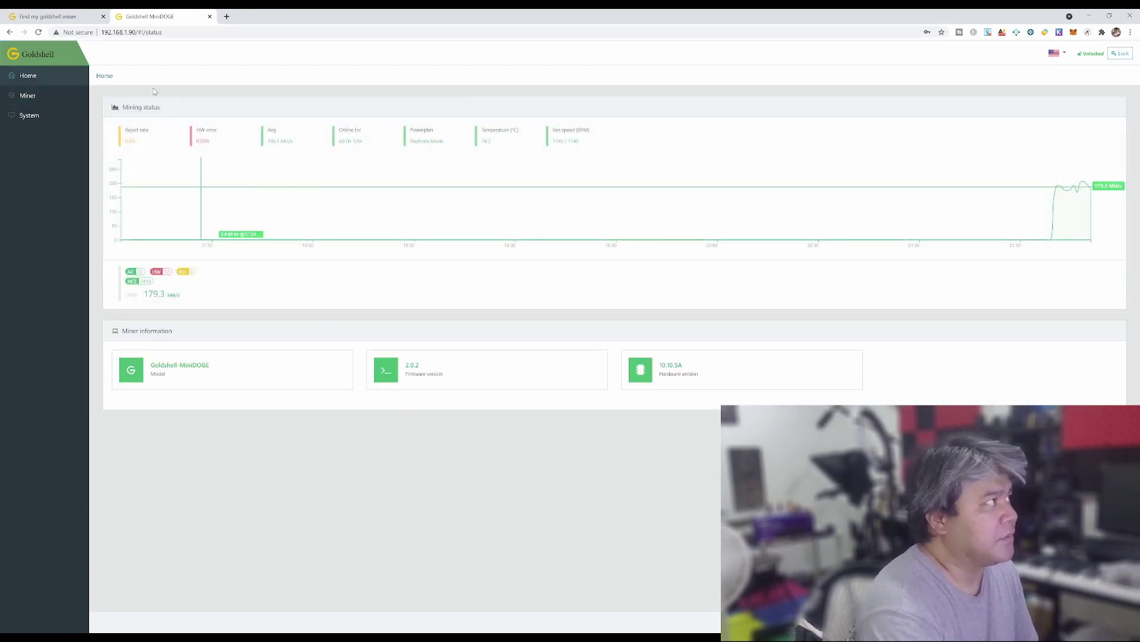
{"action": "left_click", "coordinate": [50, 16]}
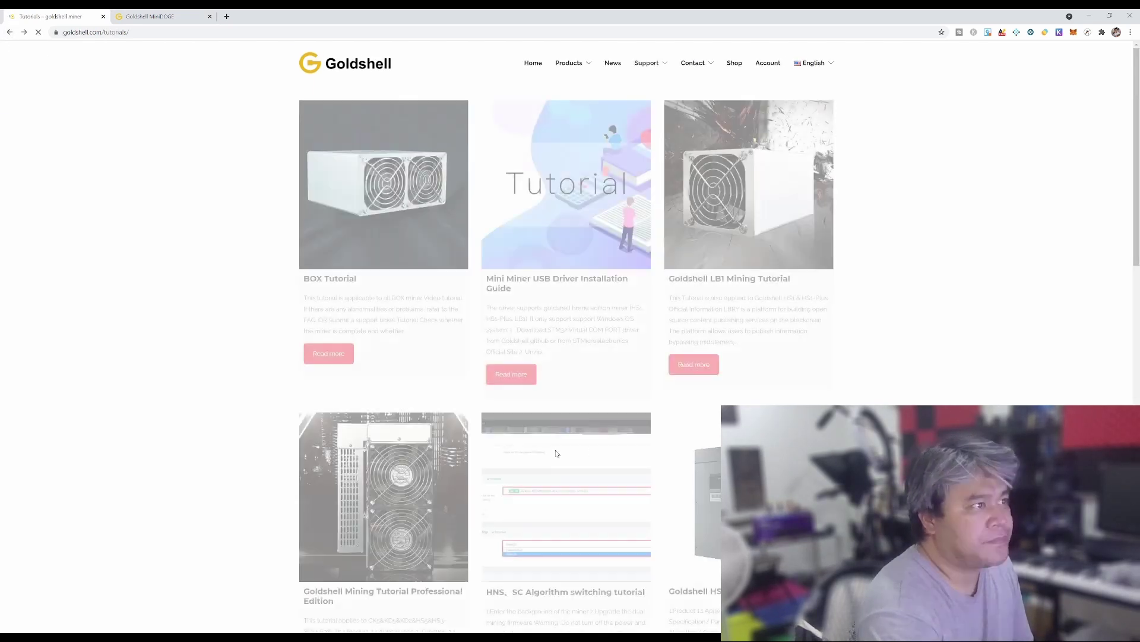
Go forward to the BOX Tutorial and scroll through its Unlock miner and Pool setting sections
{"action": "left_click", "coordinate": [24, 32]}
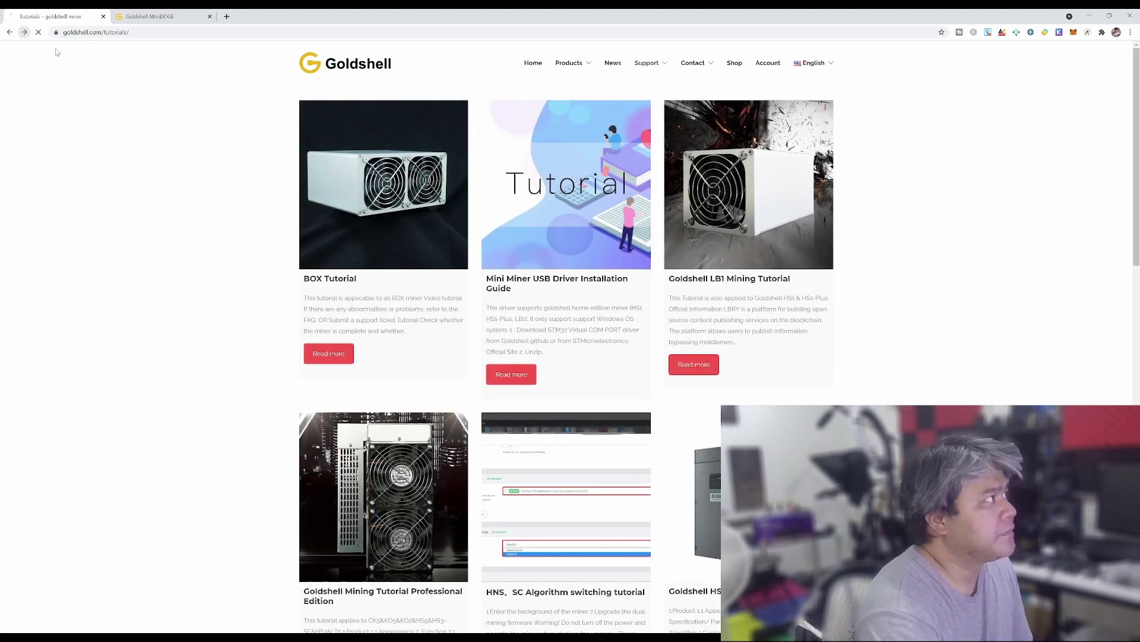
{"action": "scroll", "coordinate": [717, 370], "scroll_direction": "down", "scroll_amount": 2}
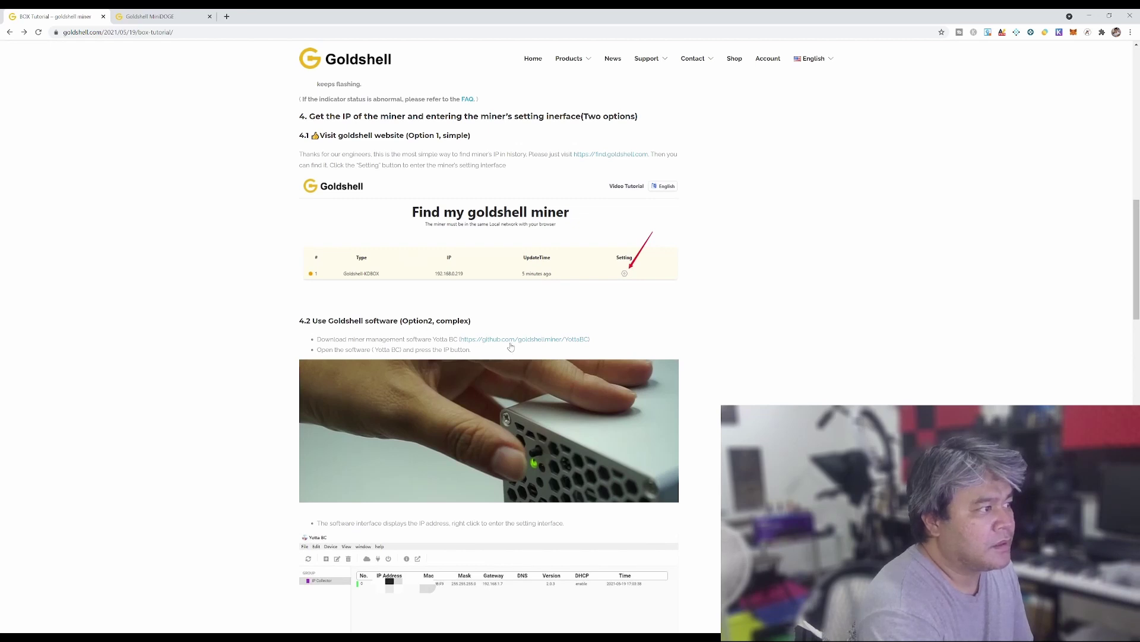
{"action": "scroll", "coordinate": [510, 346], "scroll_direction": "down", "scroll_amount": 2}
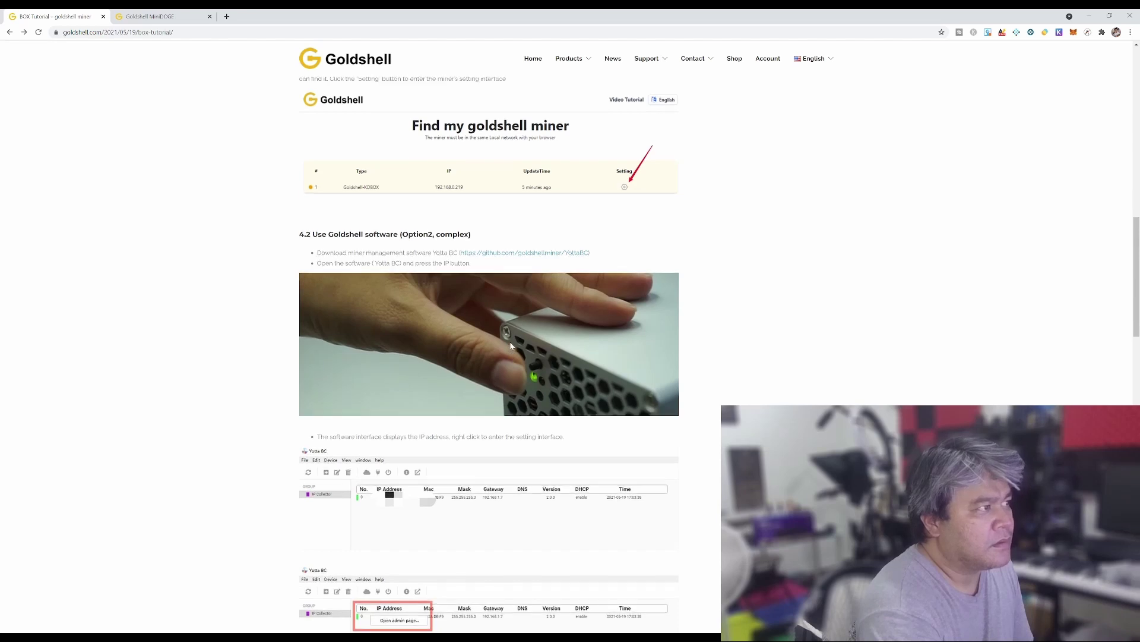
{"action": "scroll", "coordinate": [511, 347], "scroll_direction": "up", "scroll_amount": 2}
{"action": "scroll", "coordinate": [607, 321], "scroll_direction": "up", "scroll_amount": 1}
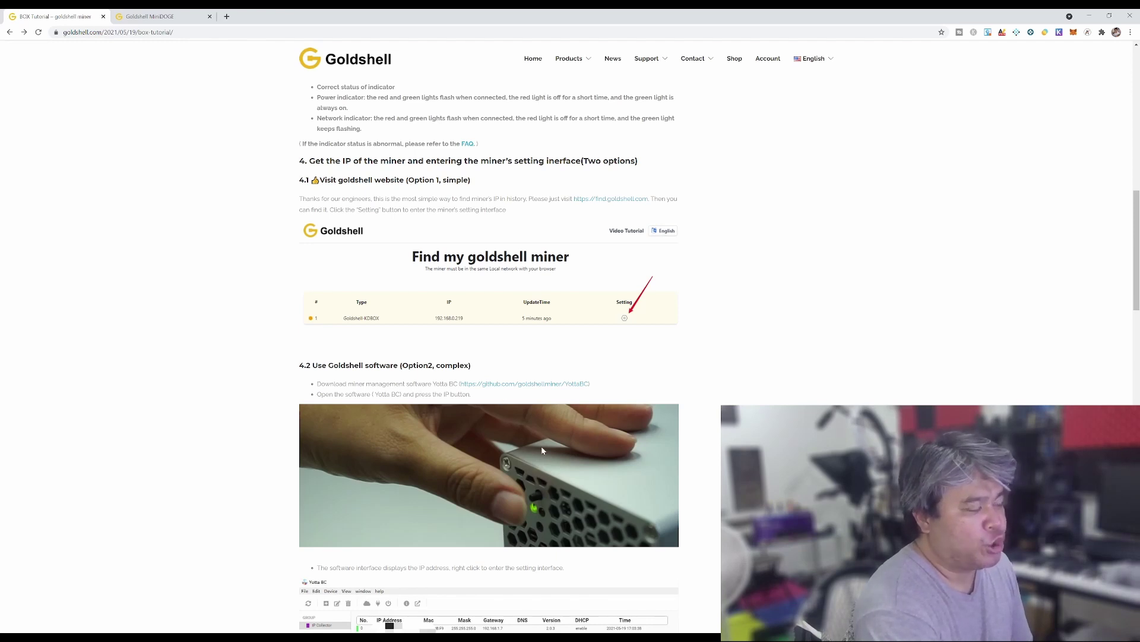
{"action": "scroll", "coordinate": [541, 451], "scroll_direction": "down", "scroll_amount": 4}
{"action": "scroll", "coordinate": [542, 450], "scroll_direction": "down", "scroll_amount": 5}
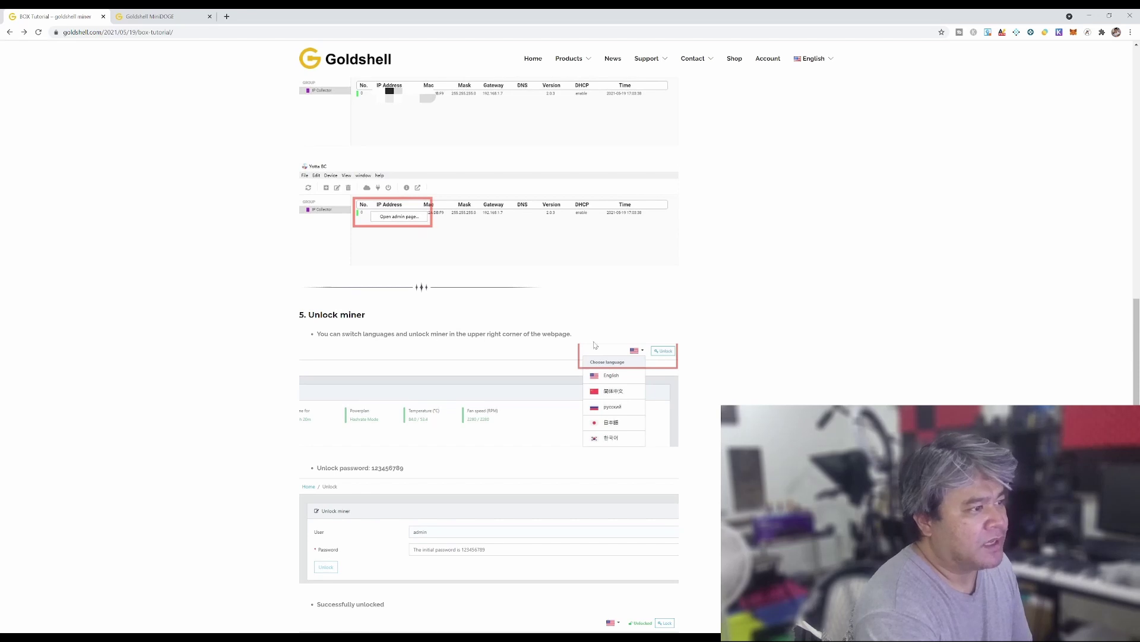
{"action": "scroll", "coordinate": [511, 450], "scroll_direction": "down", "scroll_amount": 2}
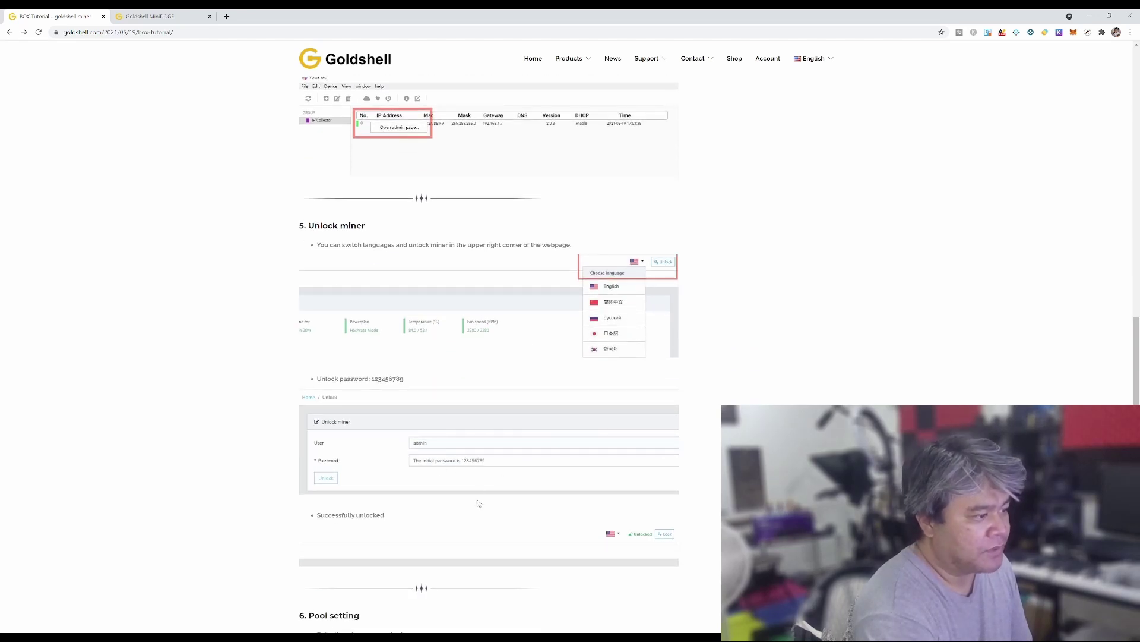
{"action": "scroll", "coordinate": [479, 503], "scroll_direction": "down", "scroll_amount": 3}
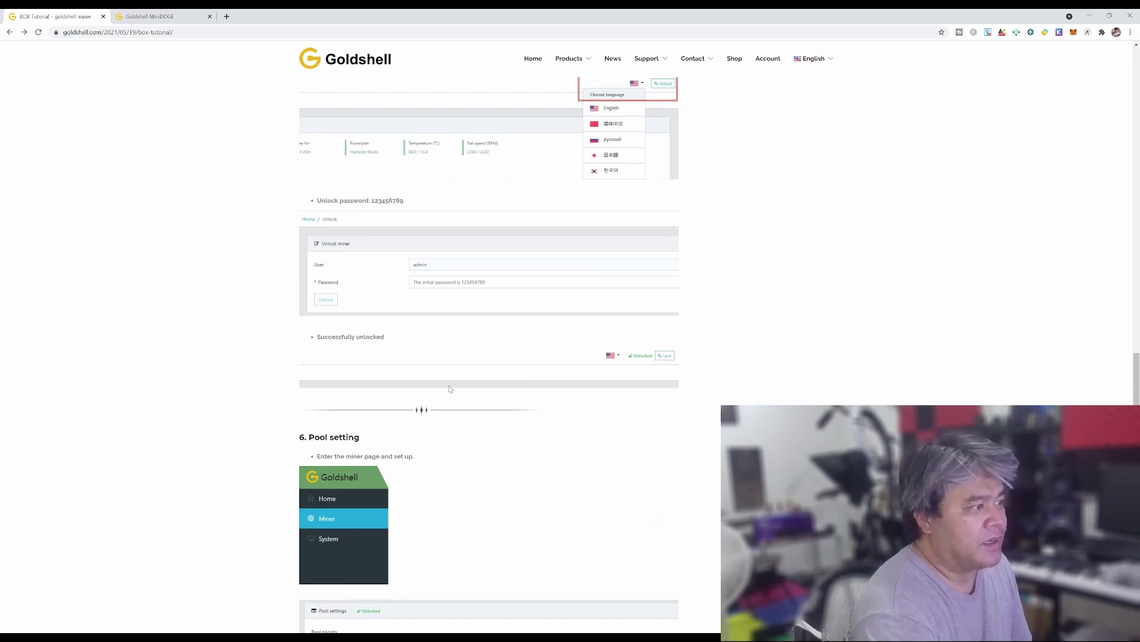
{"action": "scroll", "coordinate": [408, 483], "scroll_direction": "down", "scroll_amount": 3}
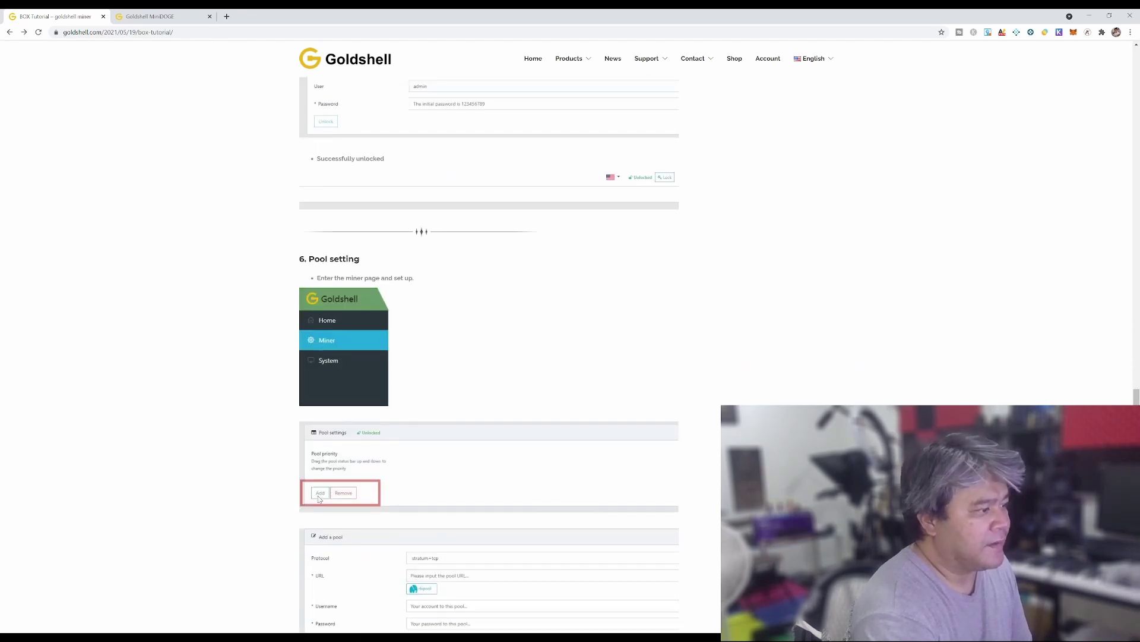
{"action": "scroll", "coordinate": [363, 520], "scroll_direction": "down", "scroll_amount": 1}
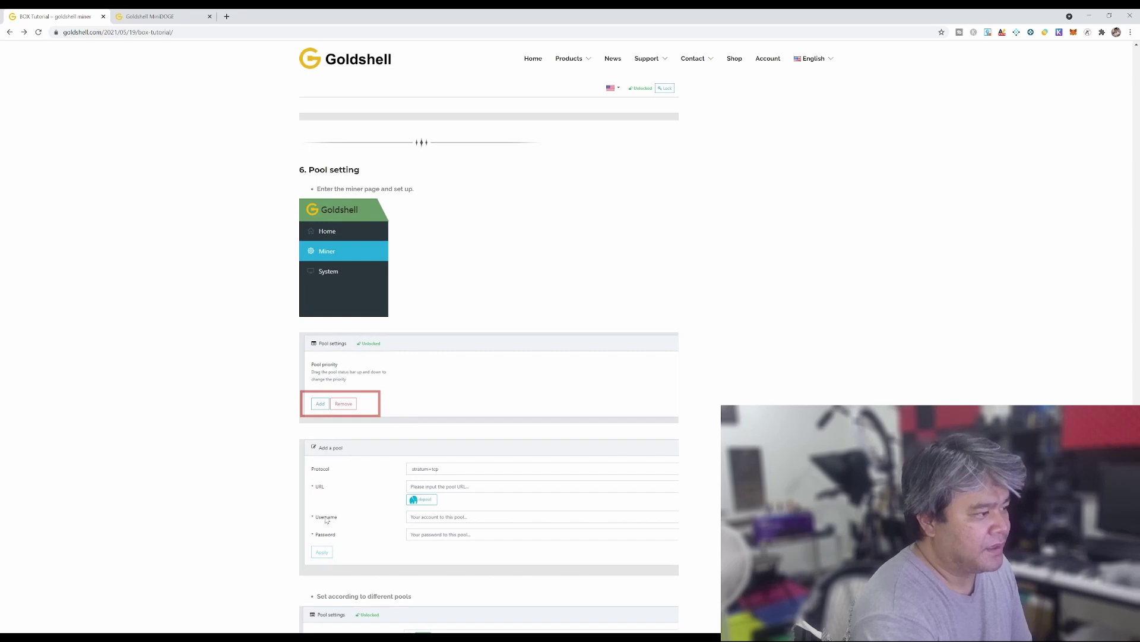
{"action": "scroll", "coordinate": [394, 537], "scroll_direction": "down", "scroll_amount": 1}
{"action": "scroll", "coordinate": [424, 538], "scroll_direction": "down", "scroll_amount": 1}
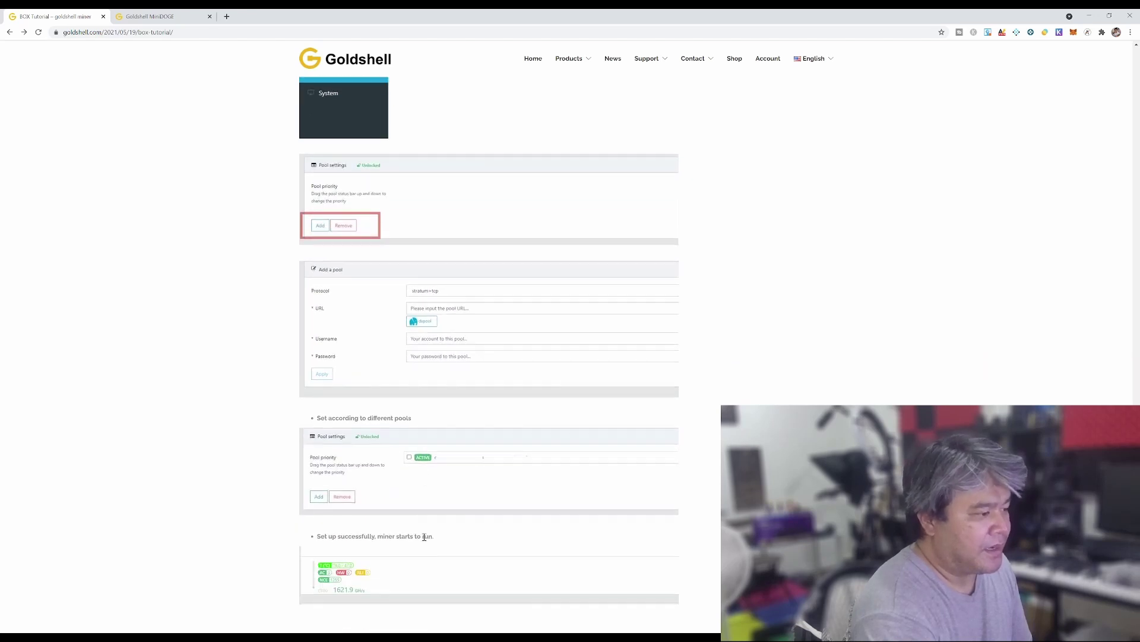
{"action": "scroll", "coordinate": [424, 538], "scroll_direction": "down", "scroll_amount": 1}
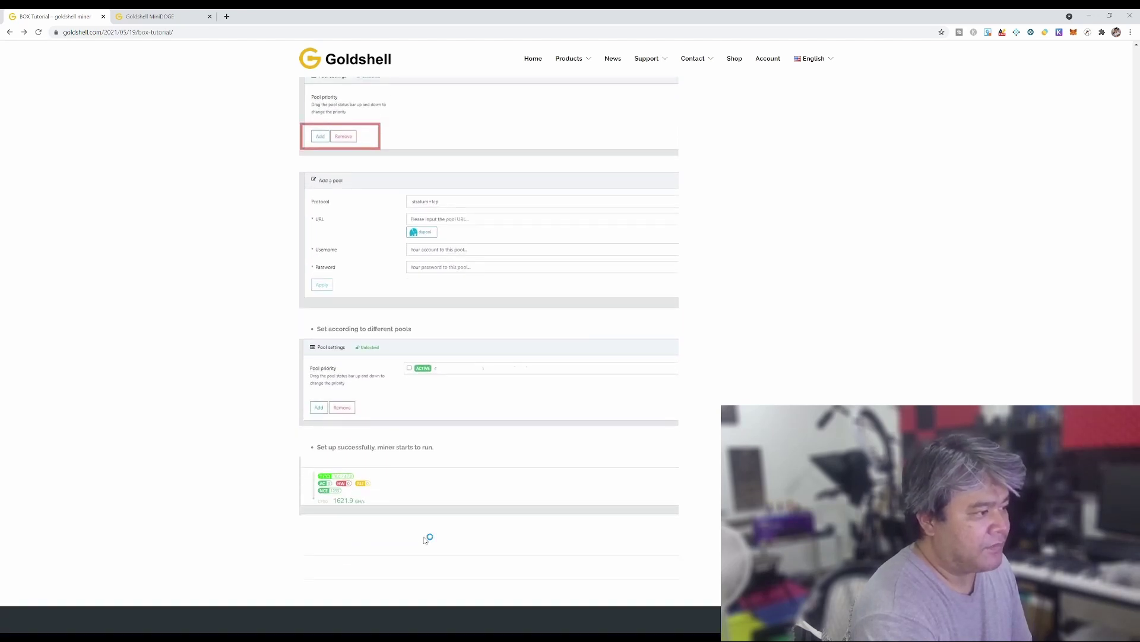
{"action": "scroll", "coordinate": [425, 539], "scroll_direction": "down", "scroll_amount": 2}
{"action": "scroll", "coordinate": [423, 536], "scroll_direction": "up", "scroll_amount": 8}
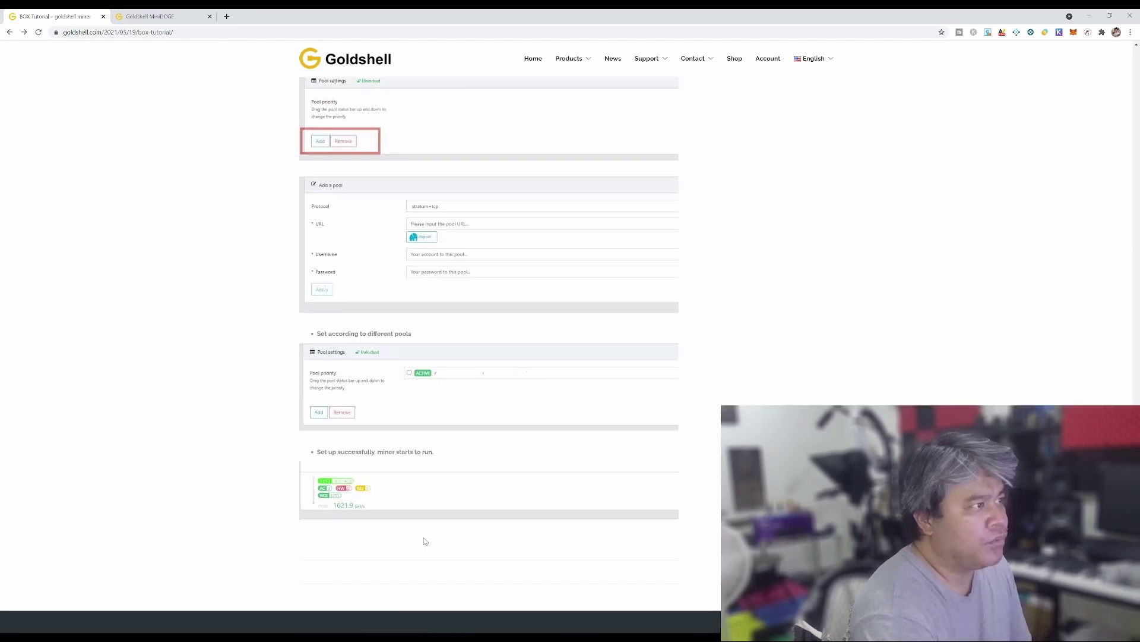
{"action": "scroll", "coordinate": [423, 540], "scroll_direction": "up", "scroll_amount": 3}
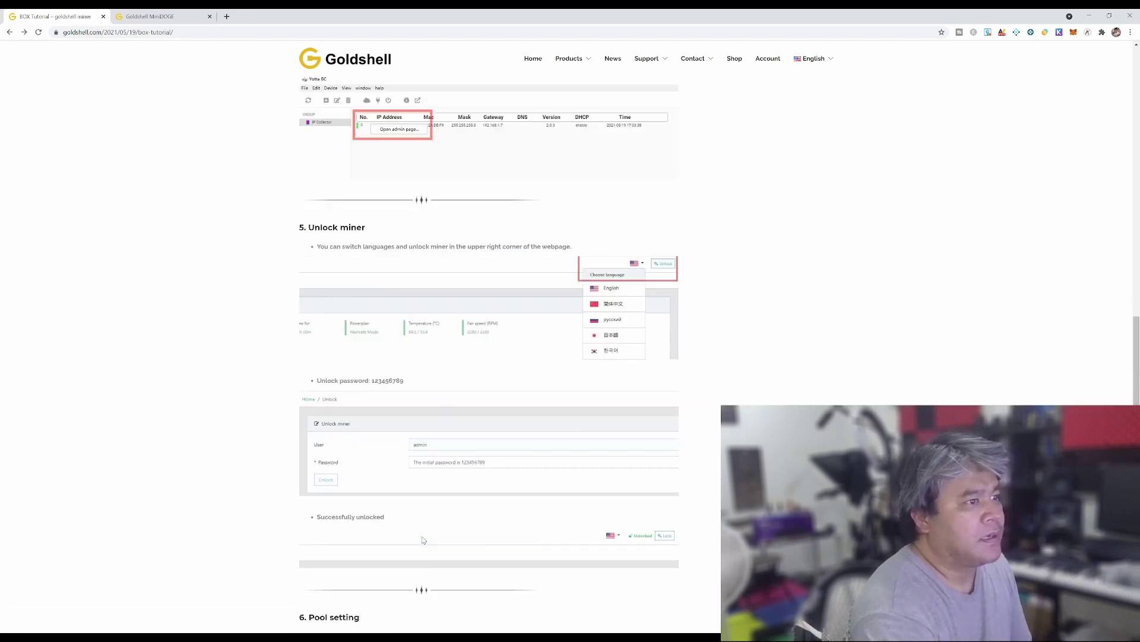
{"action": "scroll", "coordinate": [426, 537], "scroll_direction": "up", "scroll_amount": 2}
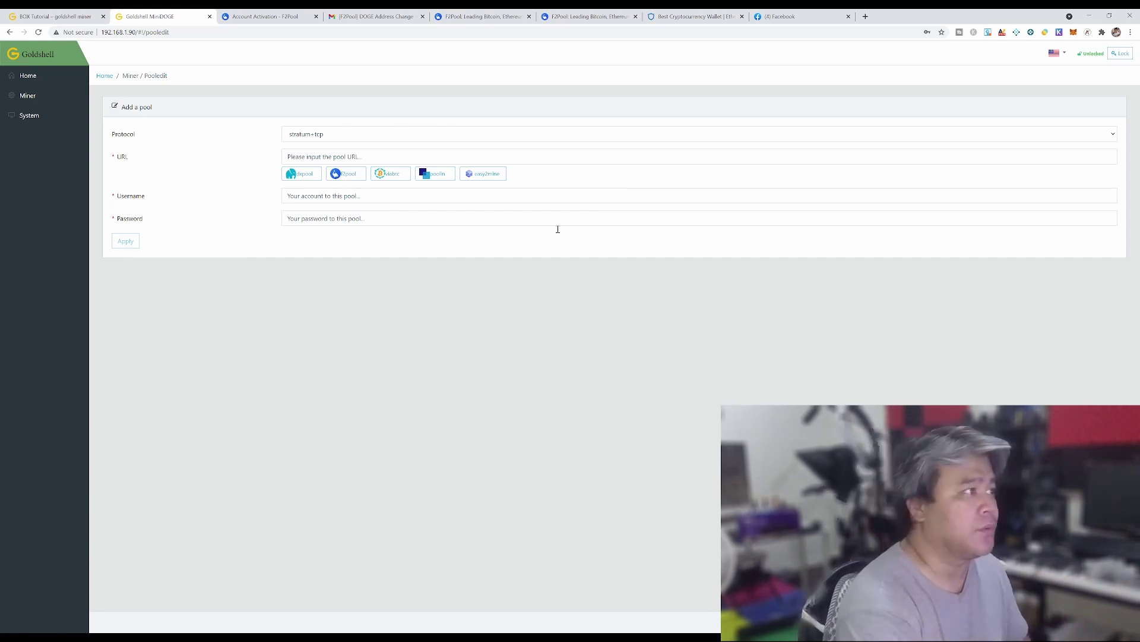
Fill the f2pool preset (ltc.f2pool.com:8888) with the account username and password, then apply
{"action": "left_click", "coordinate": [354, 174]}
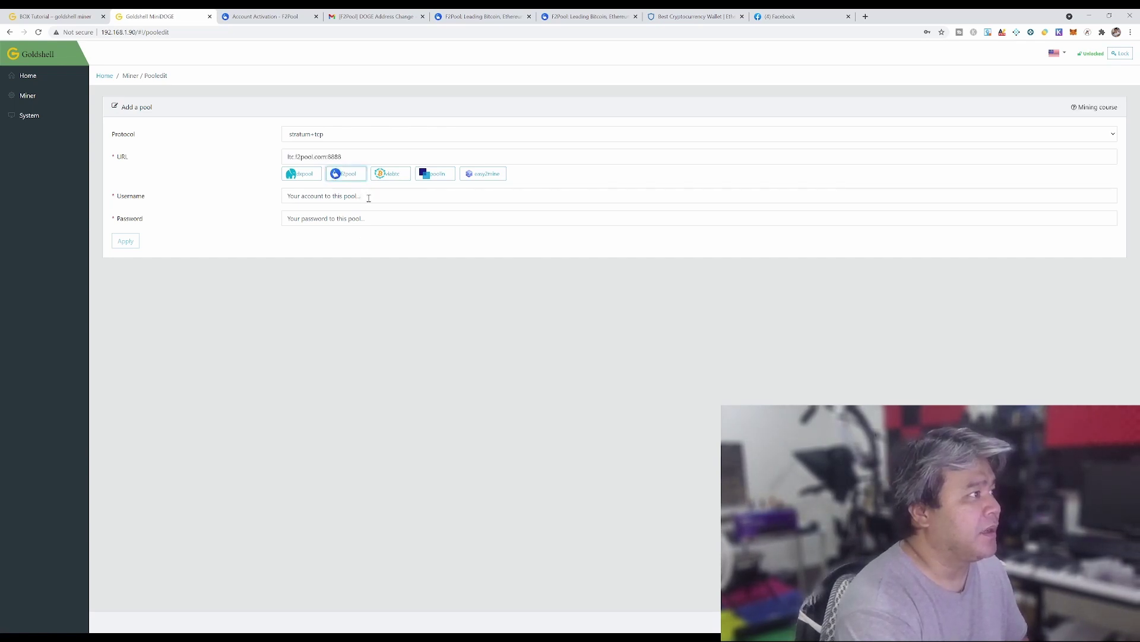
{"action": "left_click", "coordinate": [368, 198]}
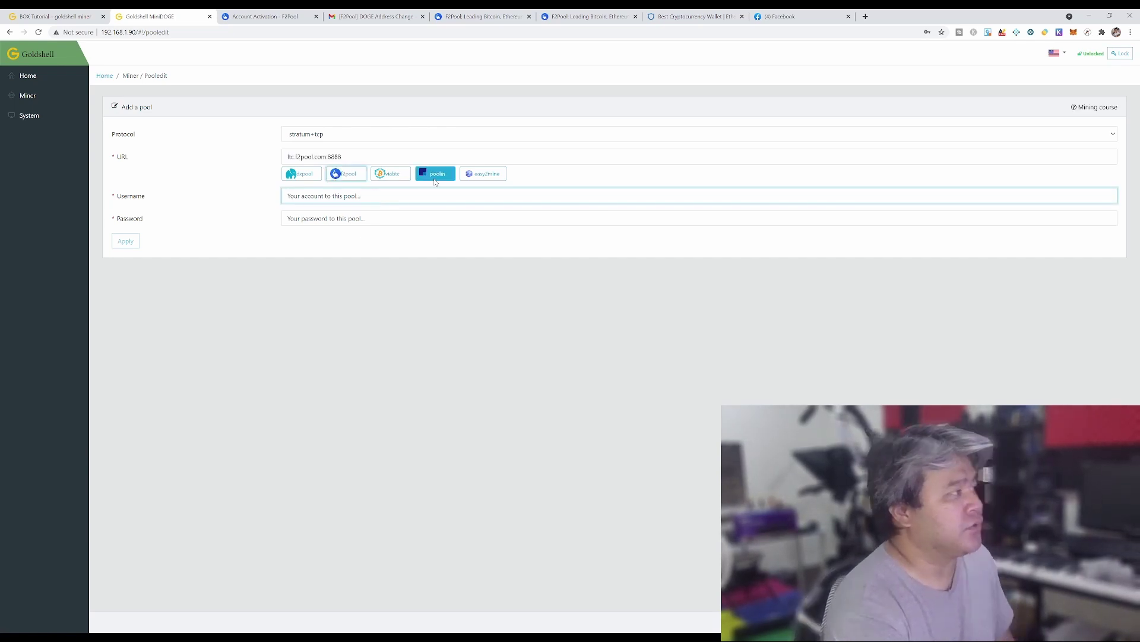
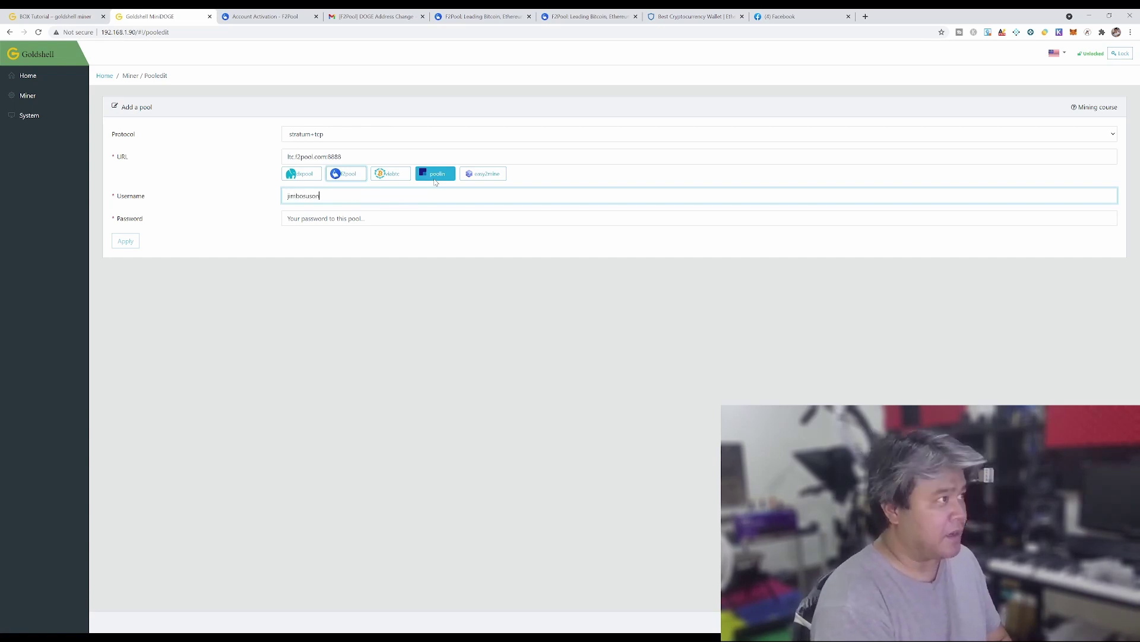
{"action": "key", "text": "Tab"}
{"action": "type", "text": "•••••••••••••"}
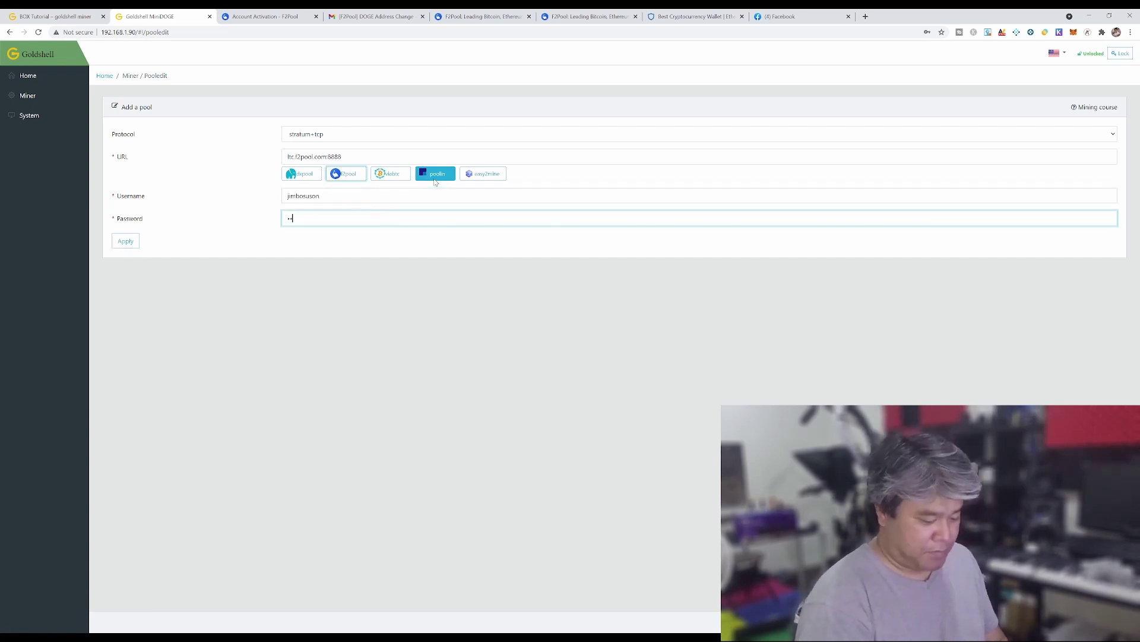
{"action": "type", "text": "••••"}
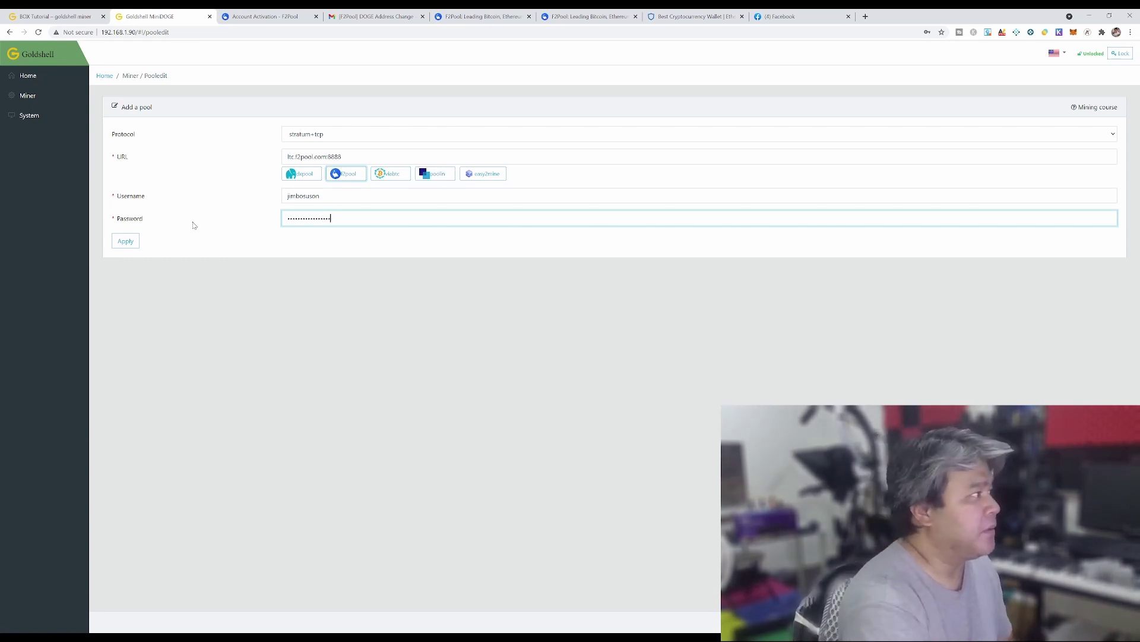
{"action": "left_click", "coordinate": [126, 243]}
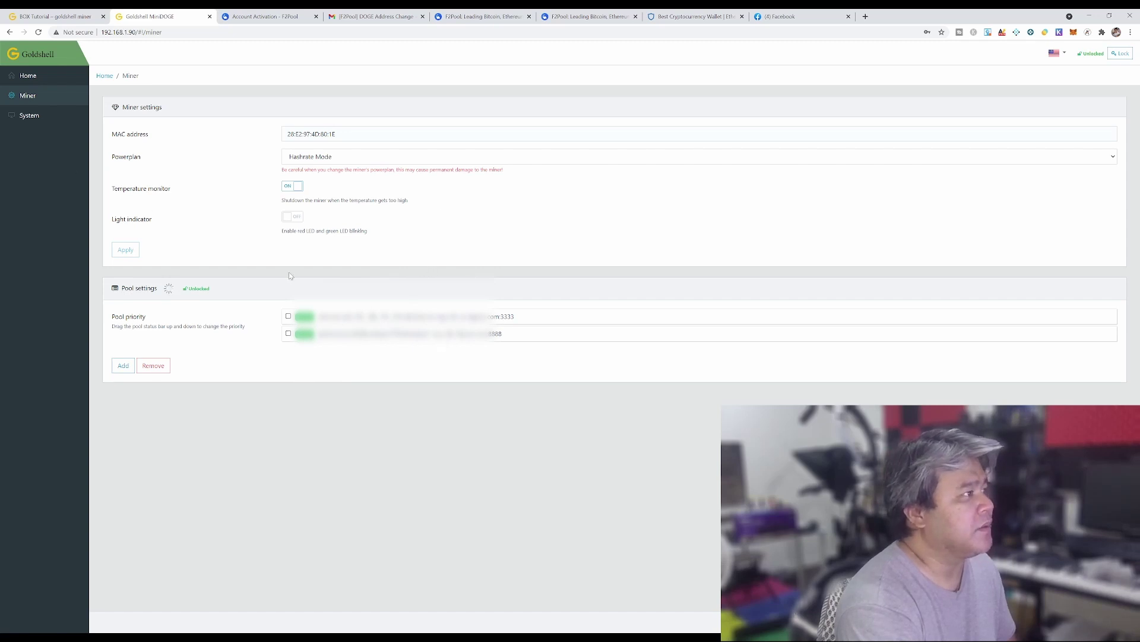
Return to the Home page to view mining status, the hashrate chart and miner information
{"action": "left_click", "coordinate": [30, 77]}
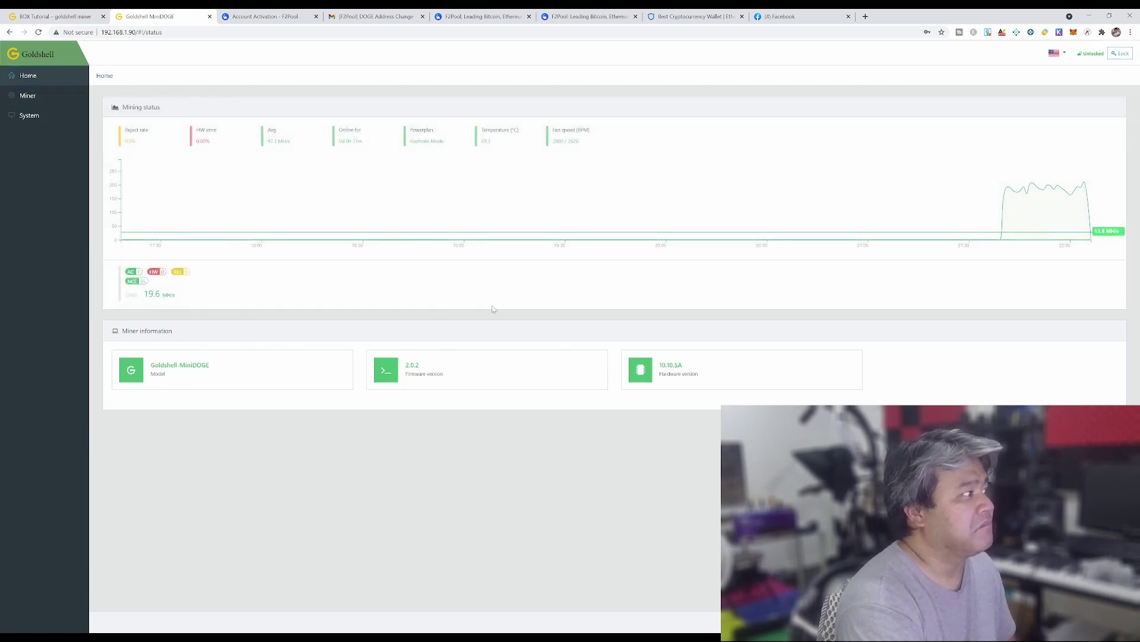